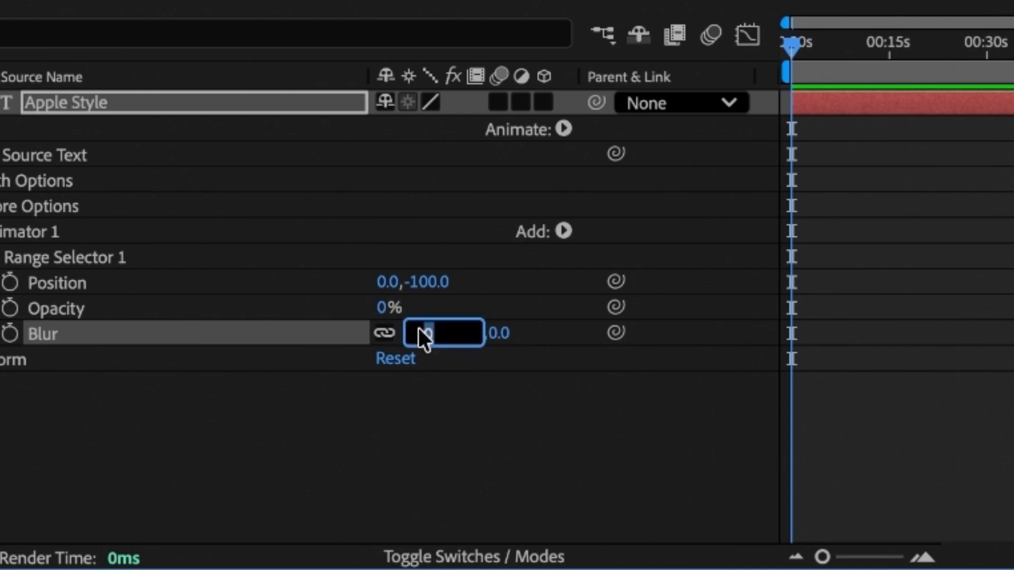
Set the text animator's Blur to 100 and its Range Selector's Shape to Ramp Up
key("Return")
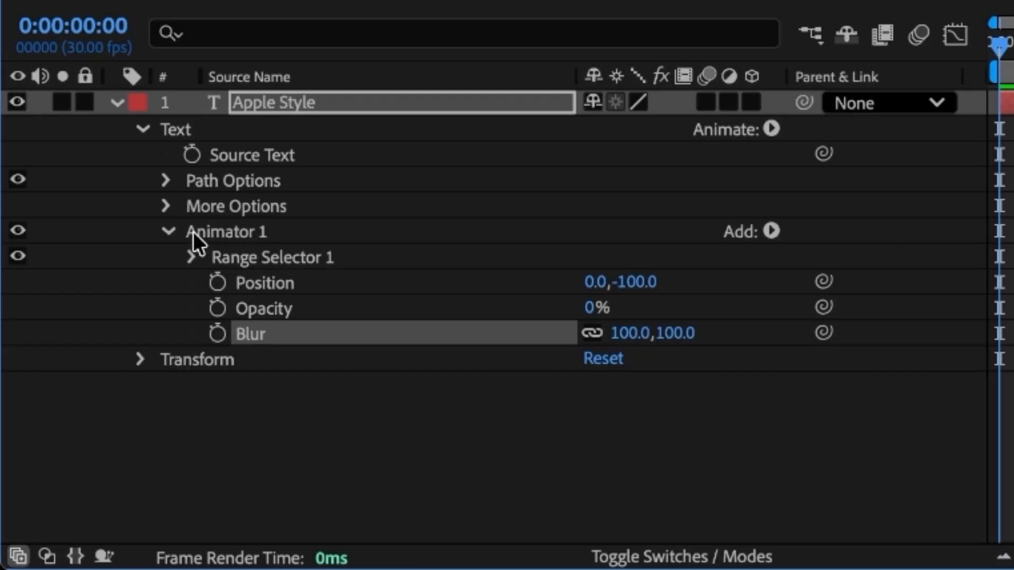
left_click(191, 258)
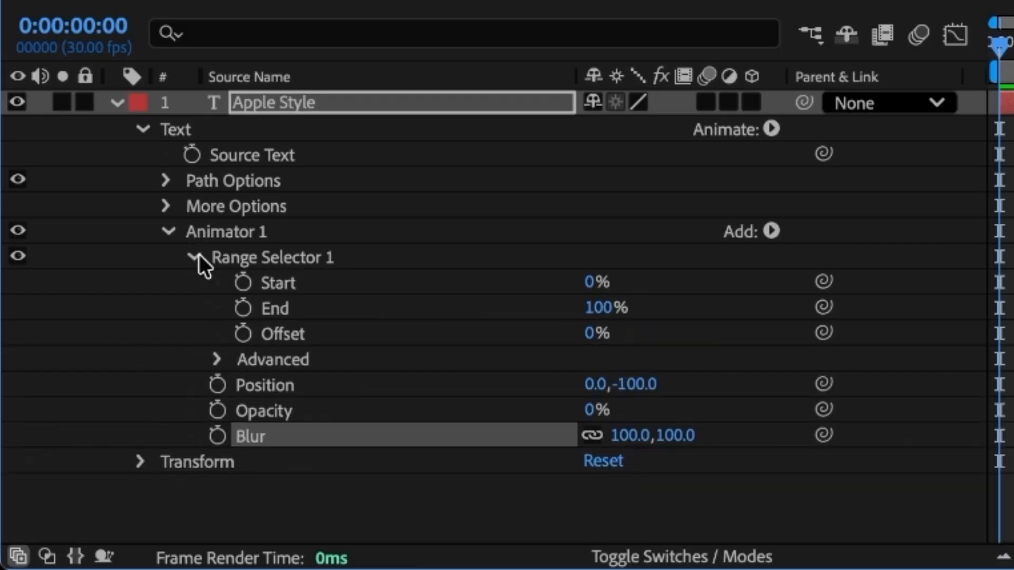
left_click(216, 359)
scroll(351, 410, "down", 4)
scroll(374, 380, "down", 1)
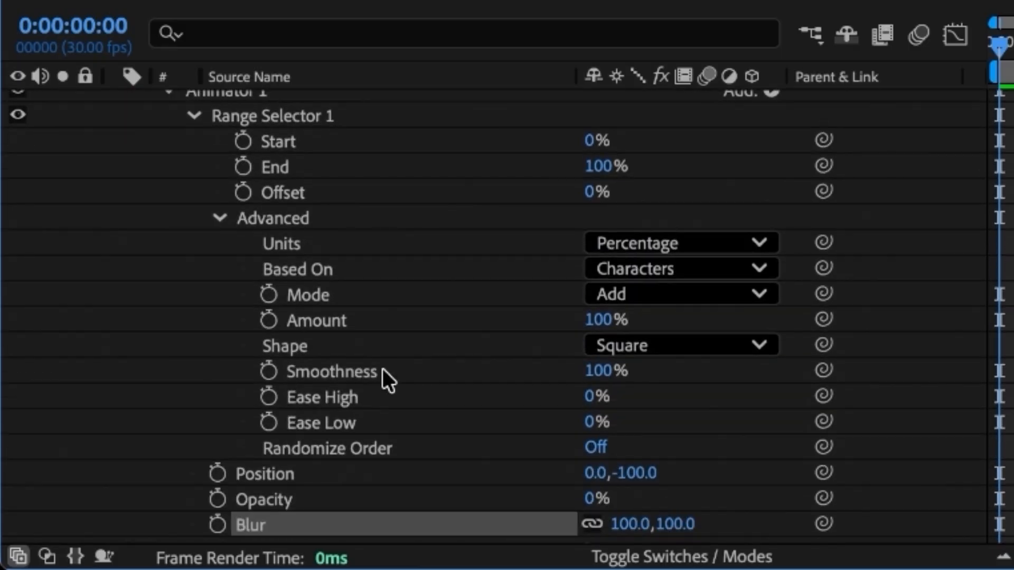
left_click(638, 348)
left_click(650, 395)
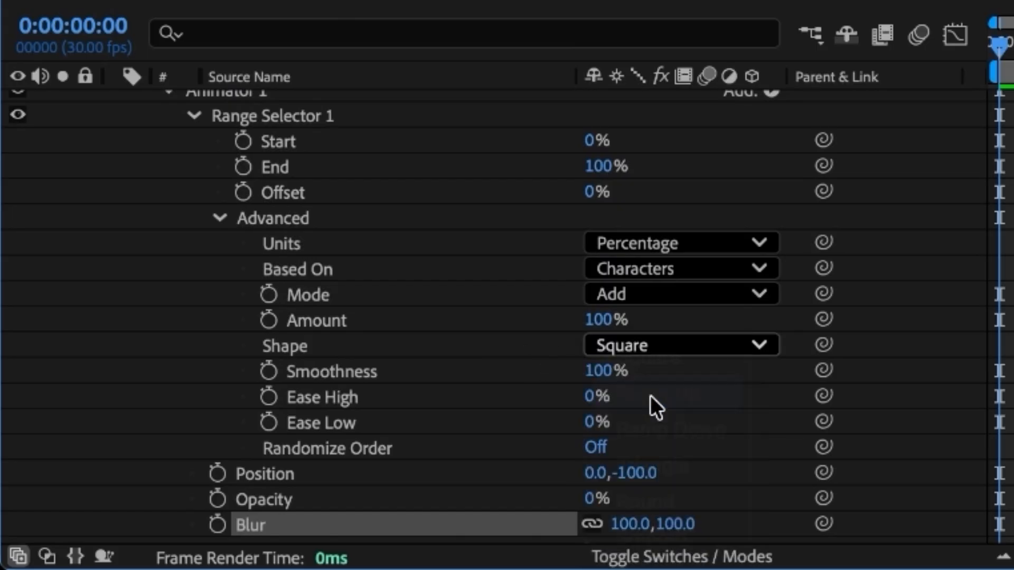
Set the Range Selector's Ease High to -50% and Ease Low to 100%
left_click(592, 379)
type("-50")
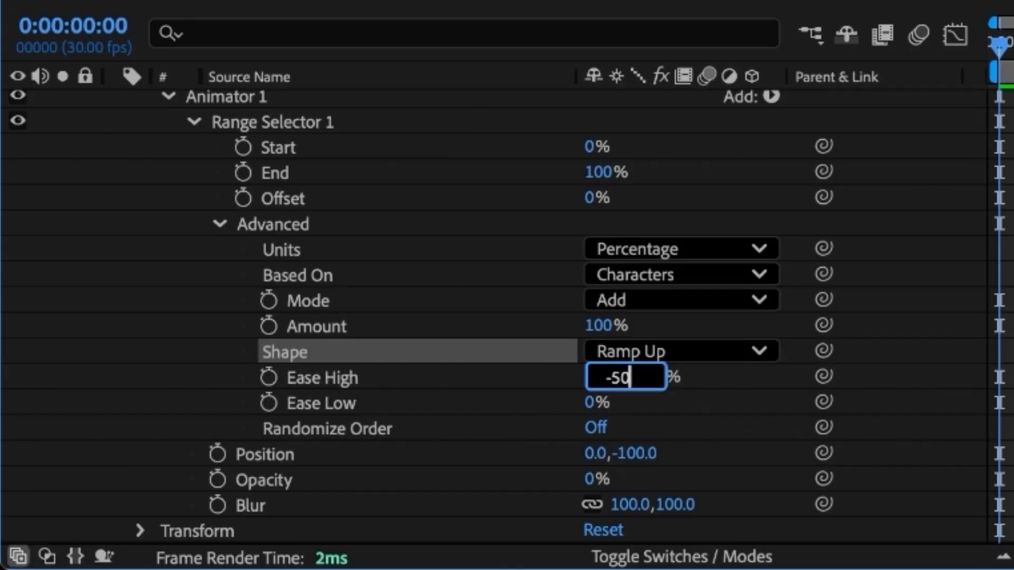
key("Tab")
type("100")
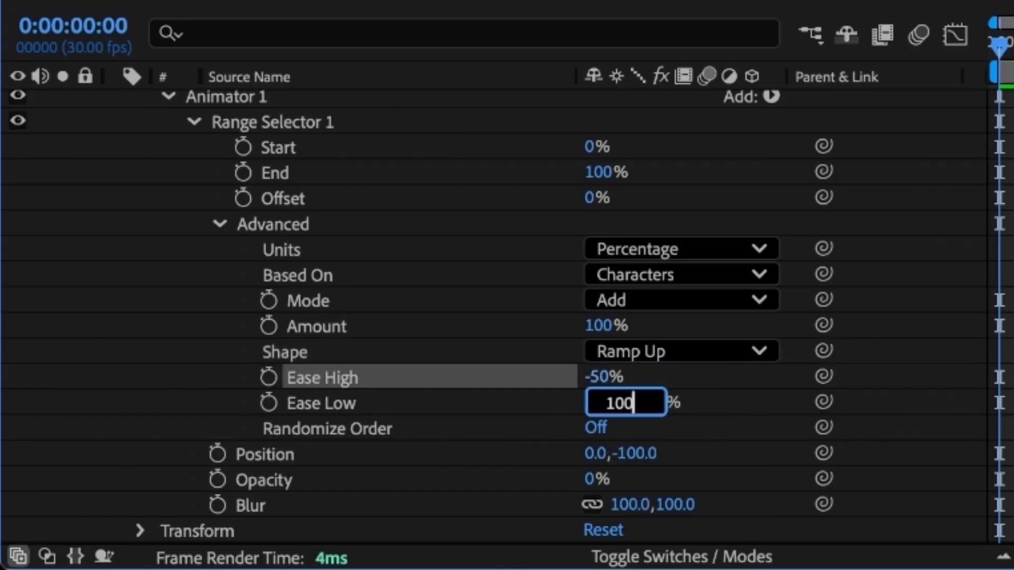
key("Return")
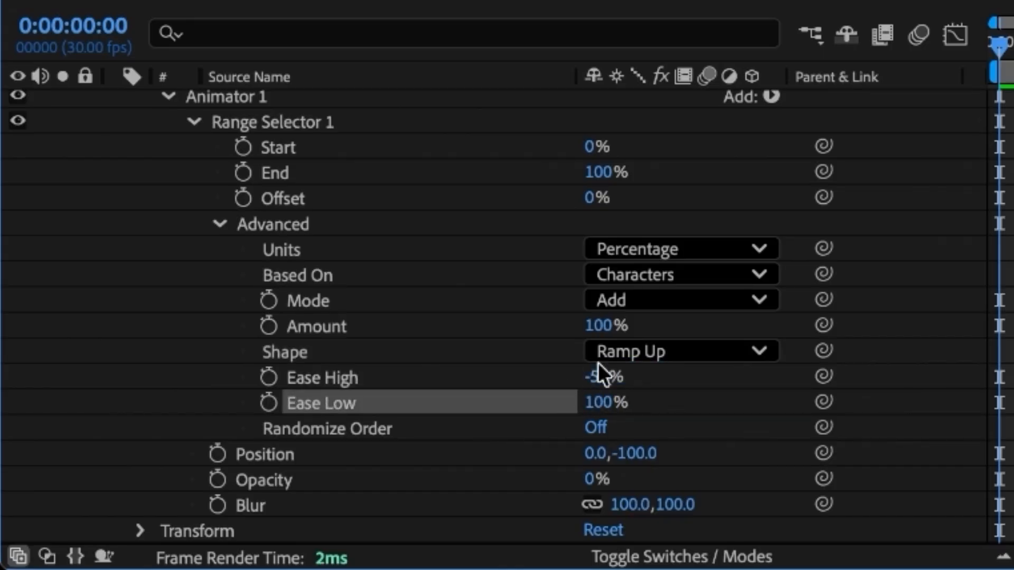
Set the Range Selector's Offset to -100% and start keyframing it at the beginning of the composition
scroll(533, 328, "up", 2)
left_click(591, 252)
type("-100")
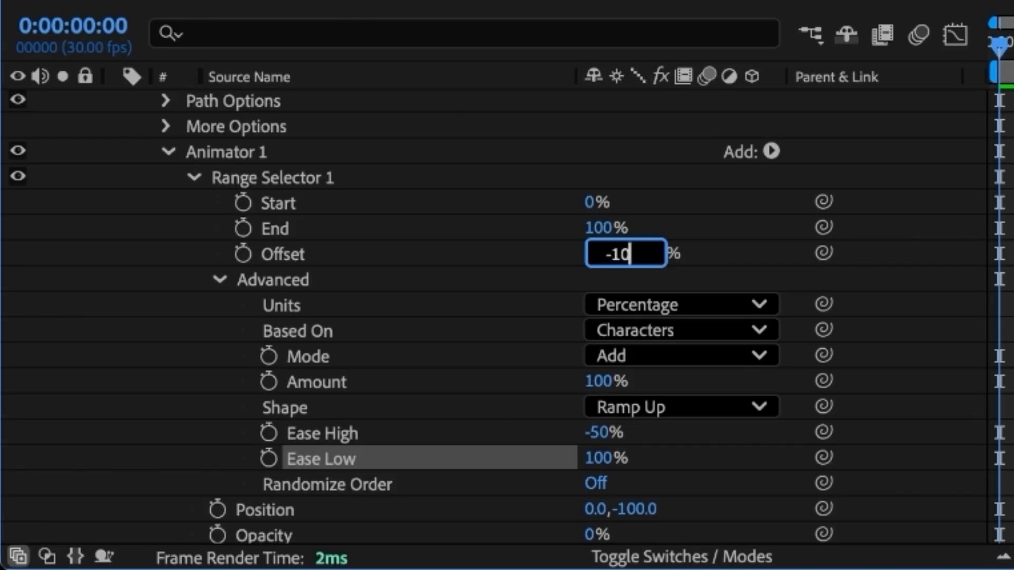
key("Return")
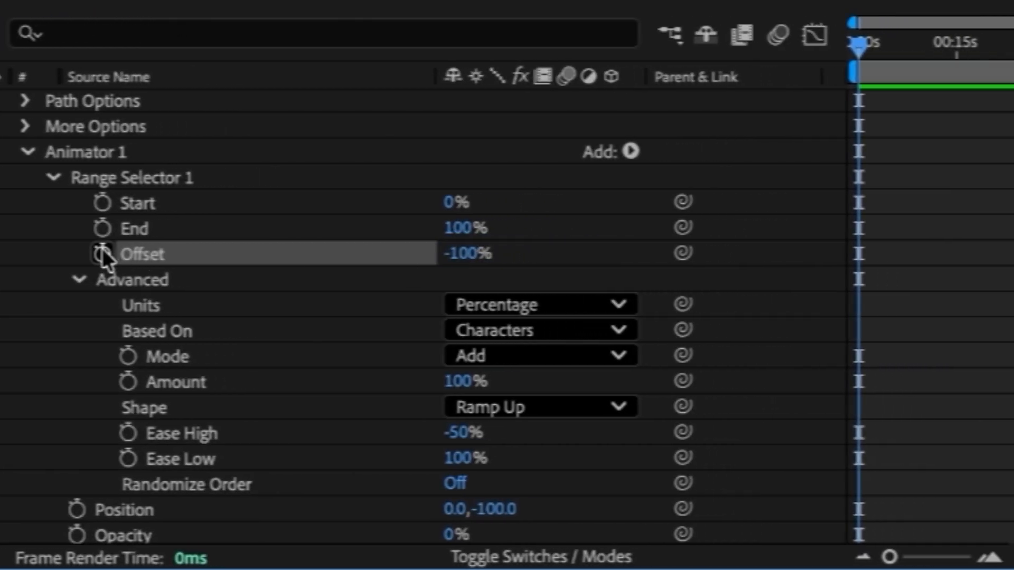
left_click(243, 254)
Add a second Offset keyframe of 100% at 0:00:02:16
left_click_drag(805, 47, 820, 48)
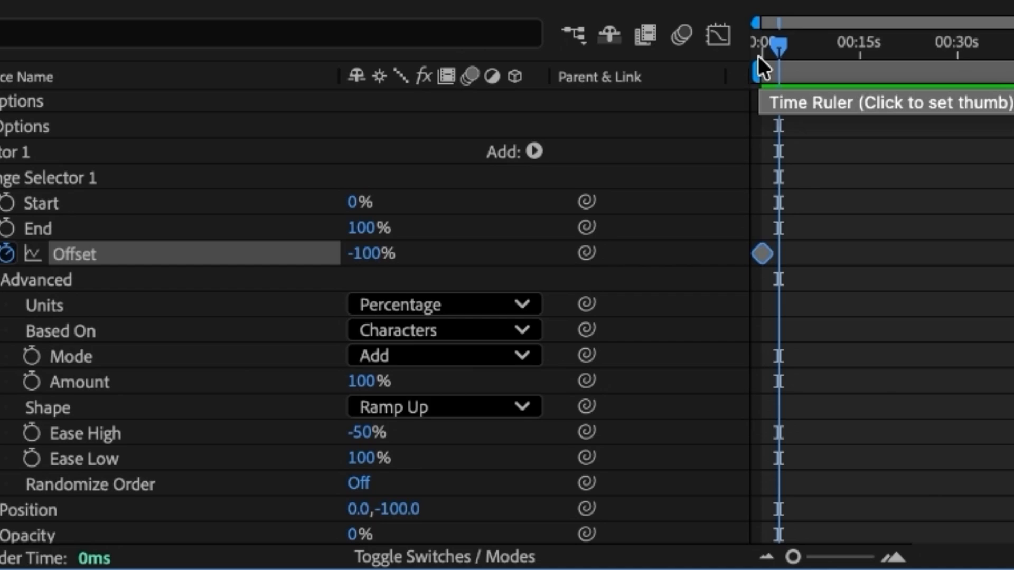
left_click(371, 253)
type("100")
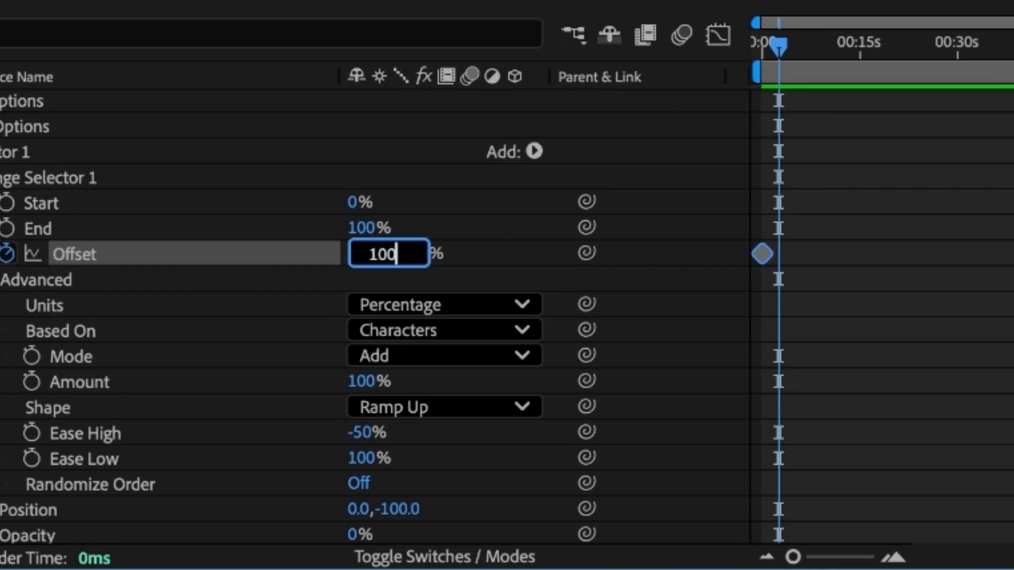
key("Return")
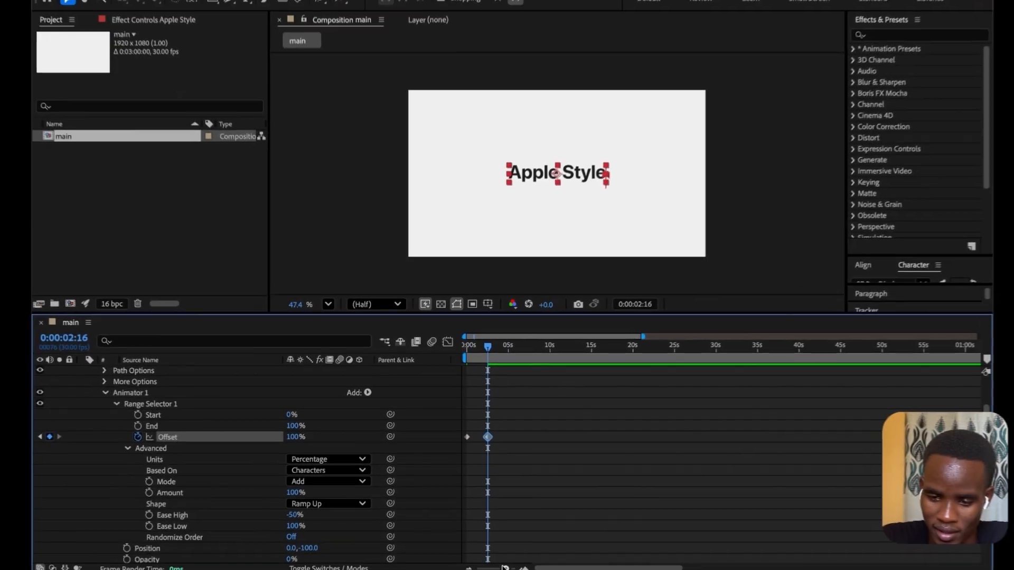
Speed up the text reveal by moving the 100% Offset keyframe to about 1 second, previewing between adjustments
left_click_drag(491, 438, 481, 438)
left_click_drag(467, 363, 461, 363)
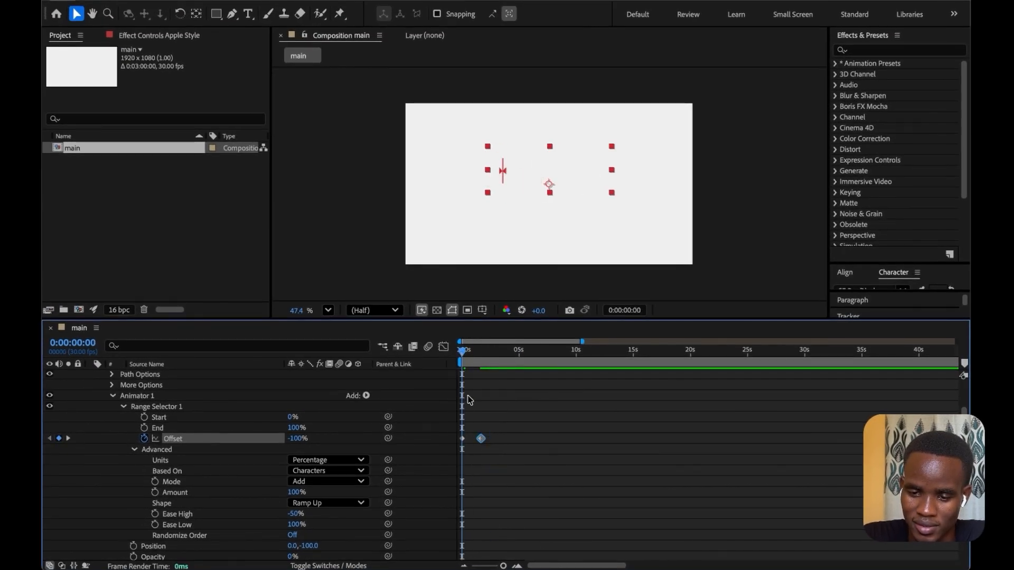
key("space")
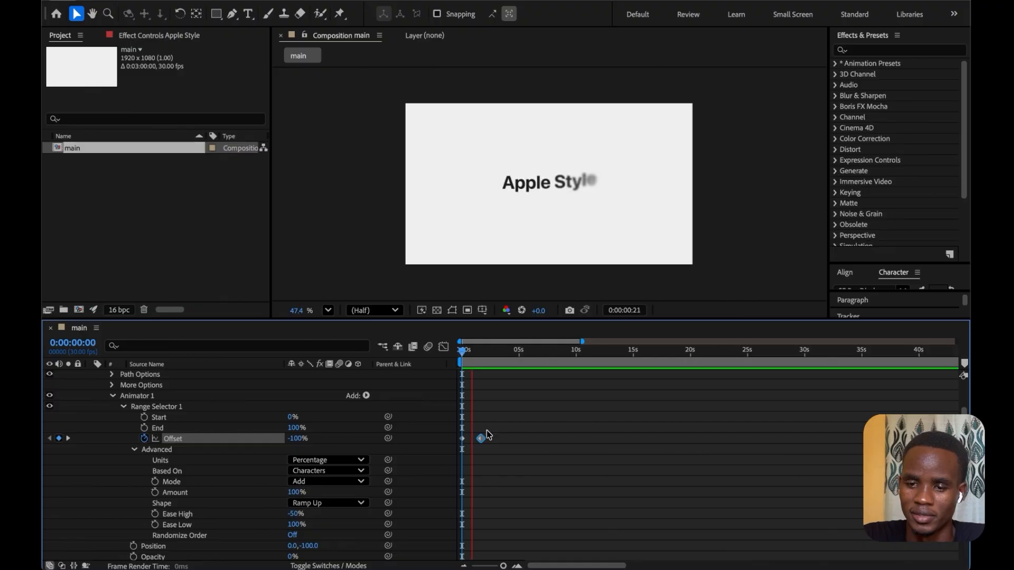
left_click_drag(481, 438, 476, 438)
left_click_drag(477, 351, 459, 352)
key("space")
left_click_drag(475, 438, 472, 438)
left_click_drag(472, 352, 459, 353)
key("space")
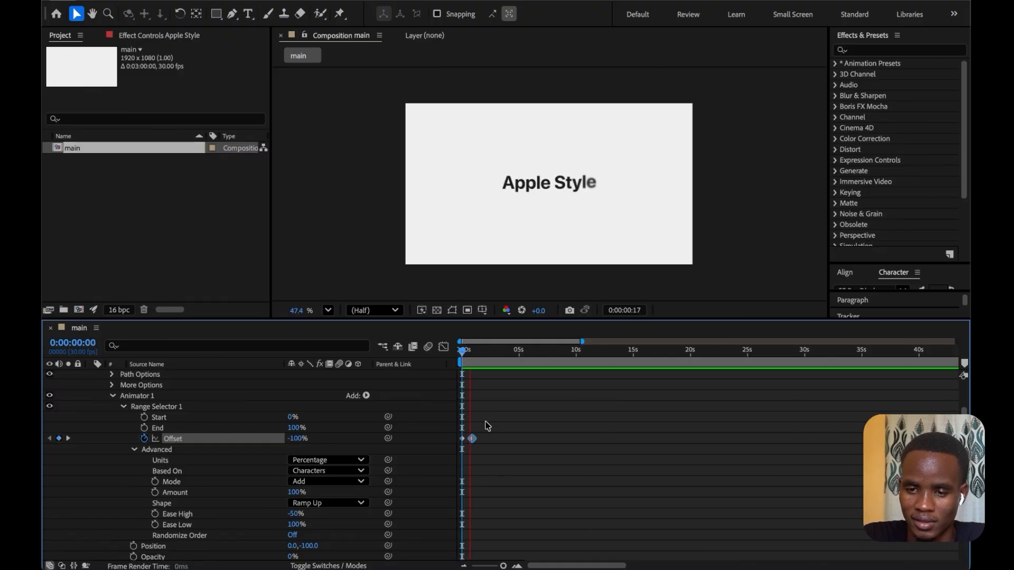
Play the text reveal from the start to check its speed
left_click_drag(473, 361, 458, 352)
key("space")
key("space")
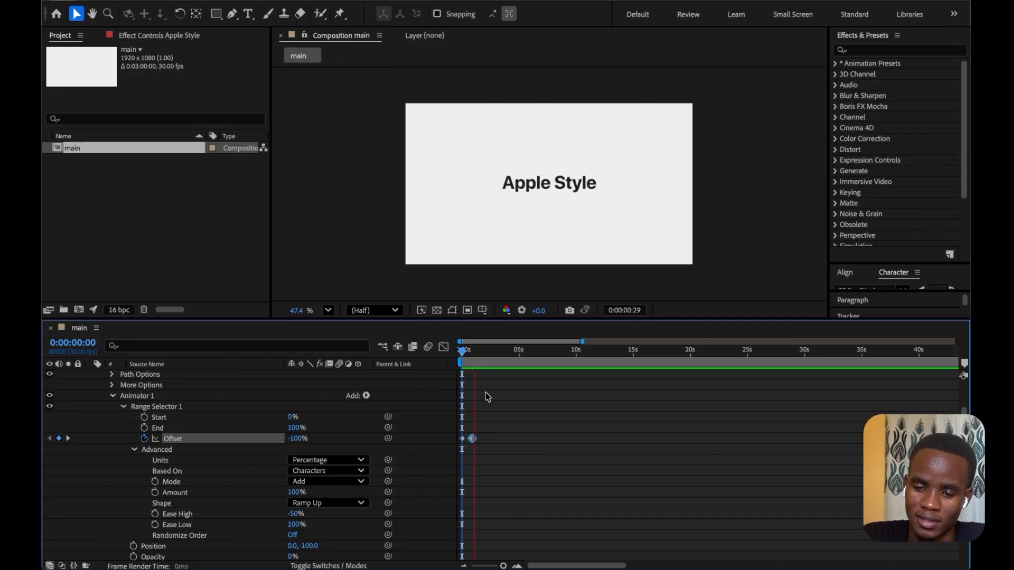
key("space")
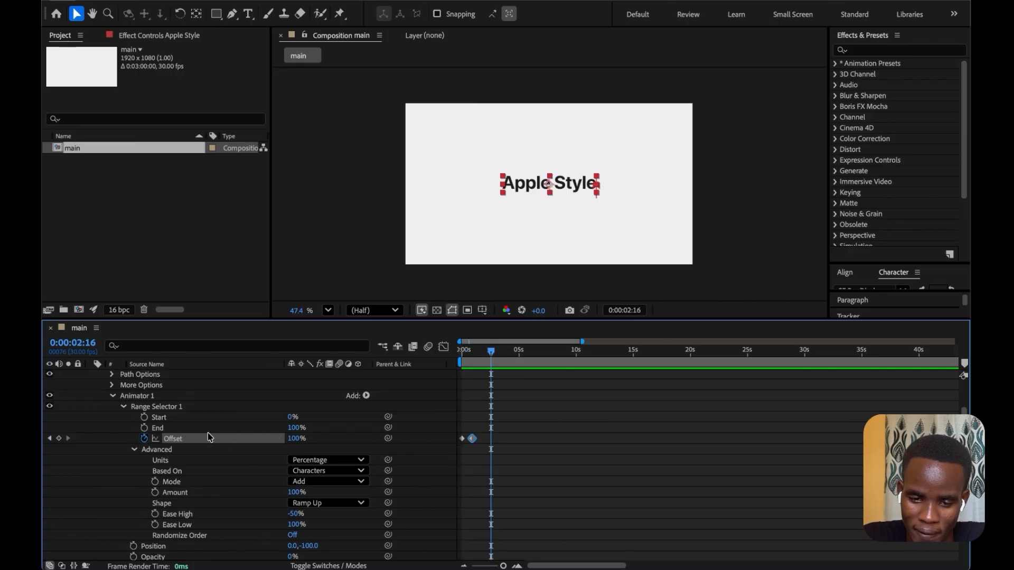
Hold the Offset at 100% with a keyframe at 0:00:02:16 and add a -100% keyframe at 0:00:03:15
left_click(58, 438)
left_click_drag(492, 351, 503, 351)
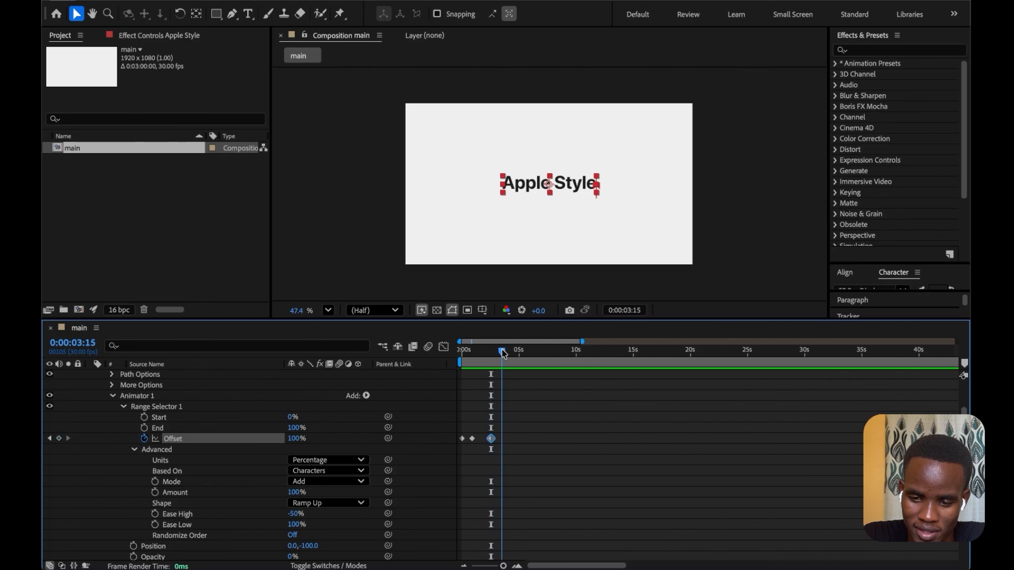
left_click(295, 439)
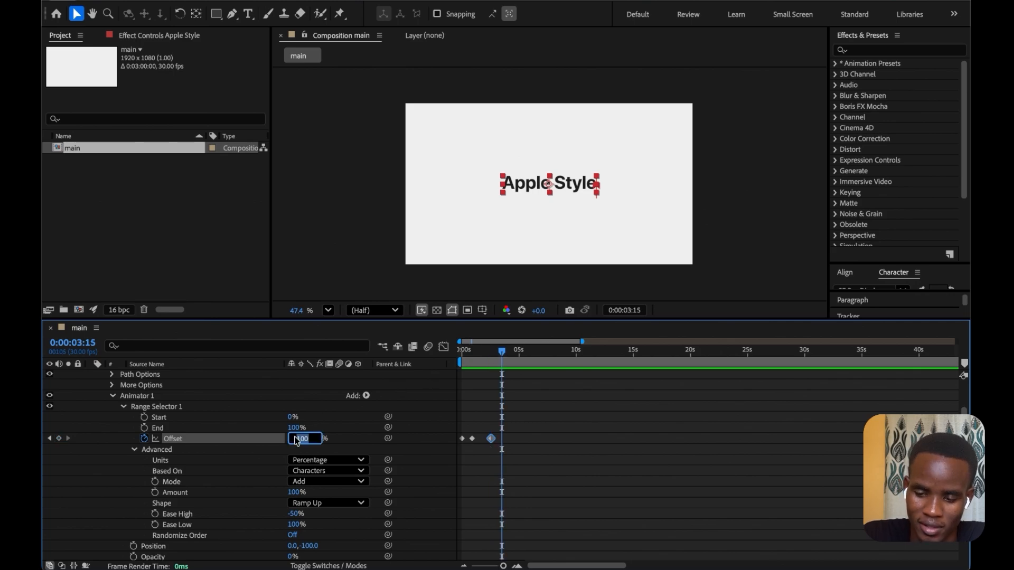
type("-100")
key("Return")
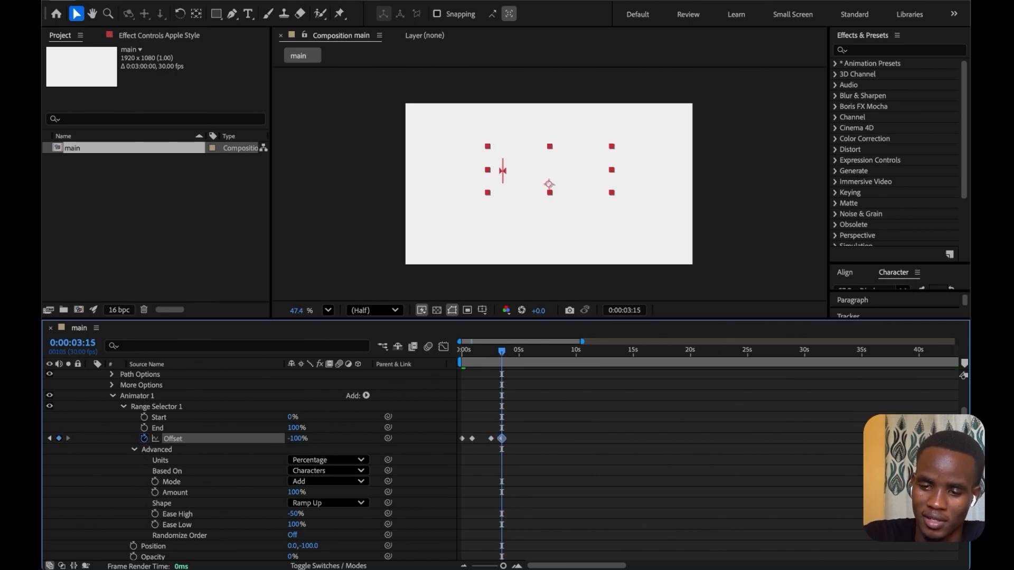
Play the composition from the beginning to review the text's entrance and exit
left_click_drag(497, 357, 462, 357)
left_click(543, 453)
key("space")
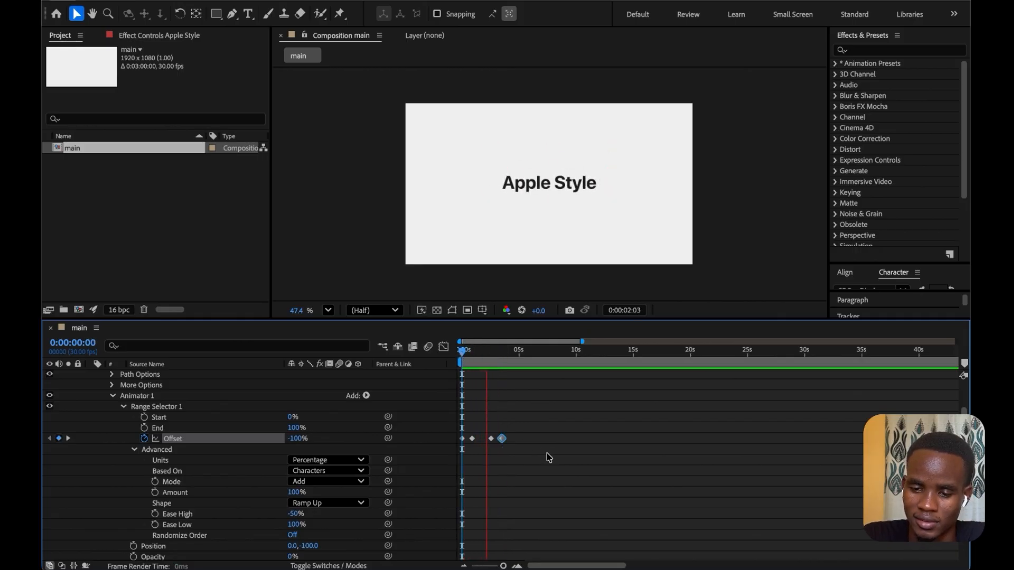
key("space")
Shift the last two Offset keyframes about 0.6 seconds earlier and preview the result
left_click_drag(504, 450, 494, 439)
key("Home")
key("space")
key("space")
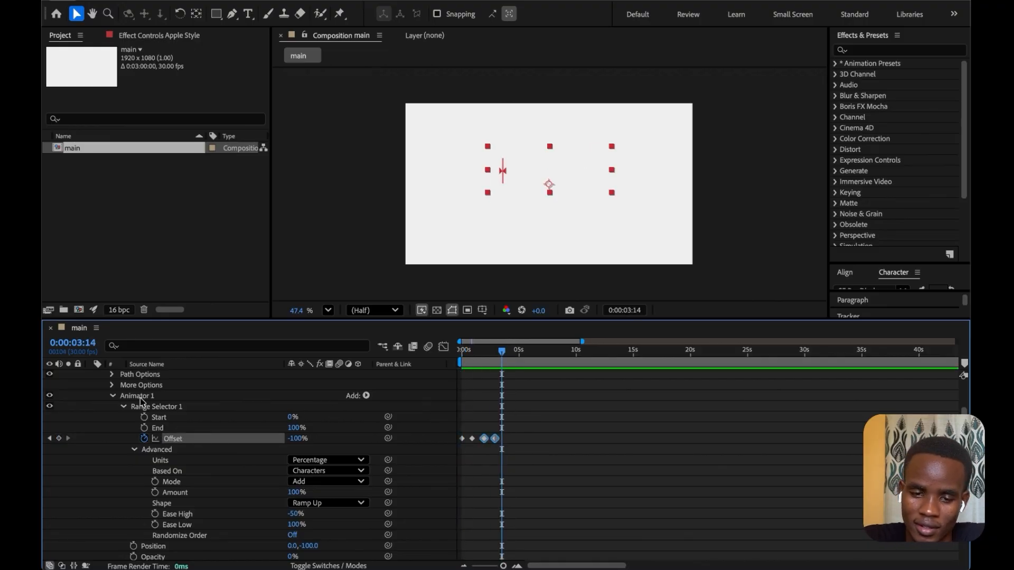
Collapse the Apple Style layer's properties and enable motion blur for that layer
scroll(103, 404, "up", 2)
left_click(103, 388)
left_click(91, 375)
left_click(339, 375)
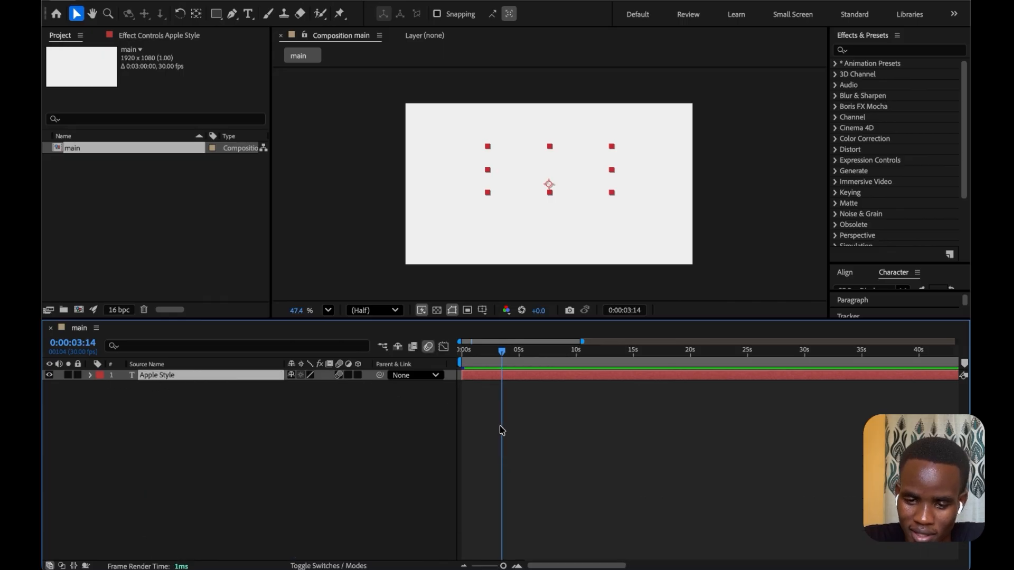
Play the animation from the start to check the motion blur on the text
left_click(461, 410)
left_click_drag(502, 352, 462, 351)
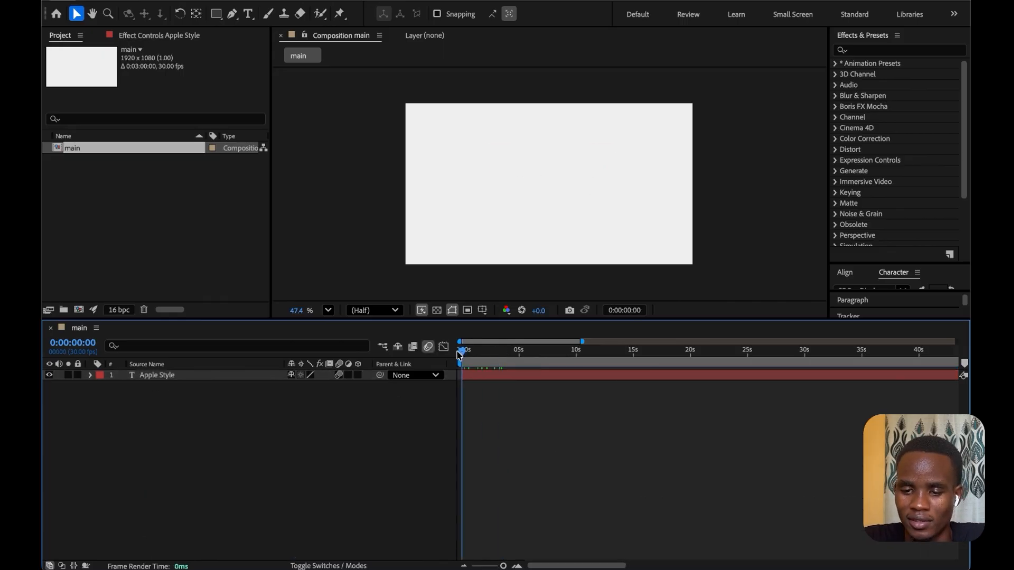
key("space")
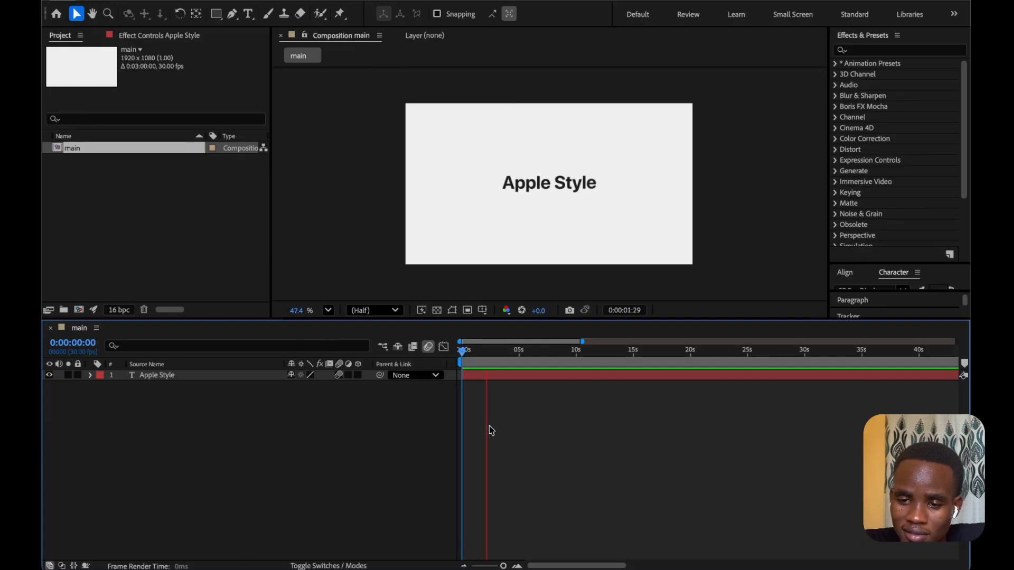
key("space")
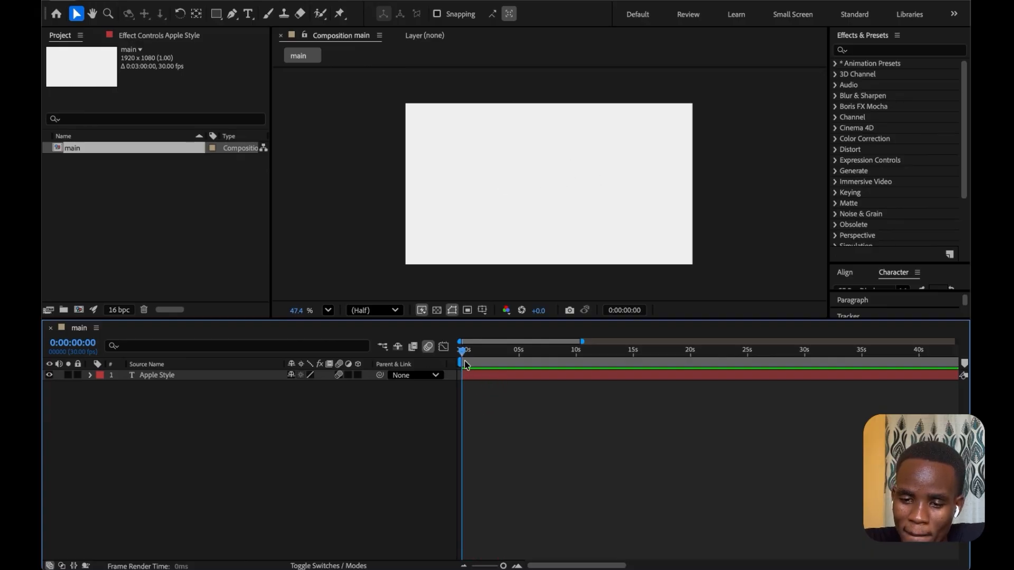
key("space")
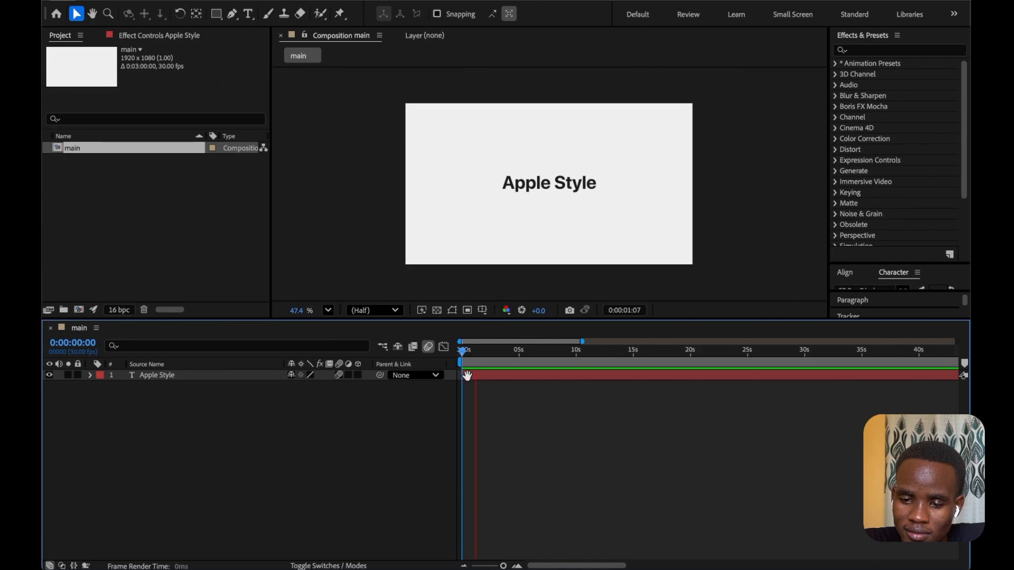
key("space")
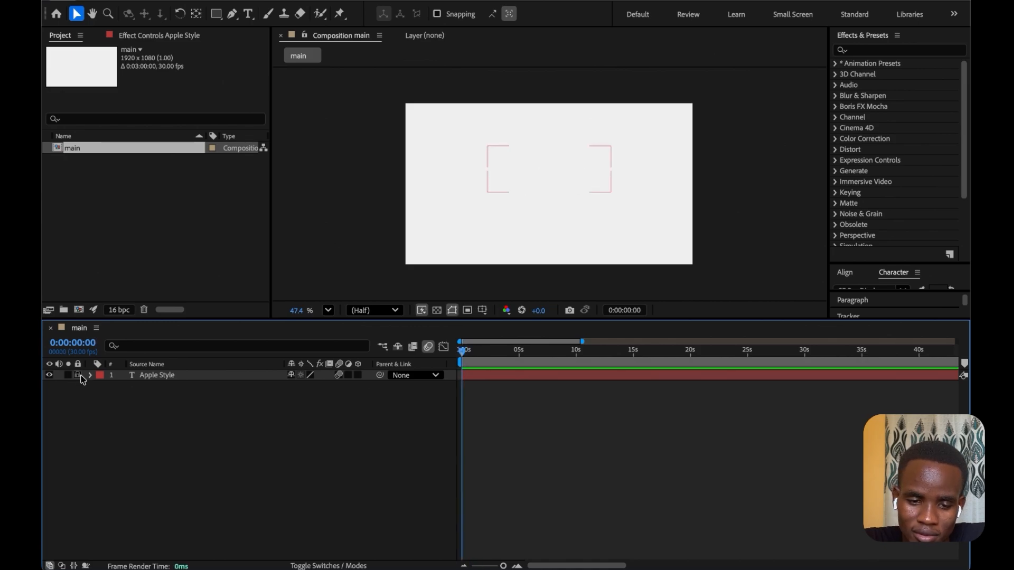
Retime the Apple Style layer's second, third and fourth Offset keyframes to about 0.6, 1.5 and 2 seconds
left_click(89, 375)
left_click(102, 387)
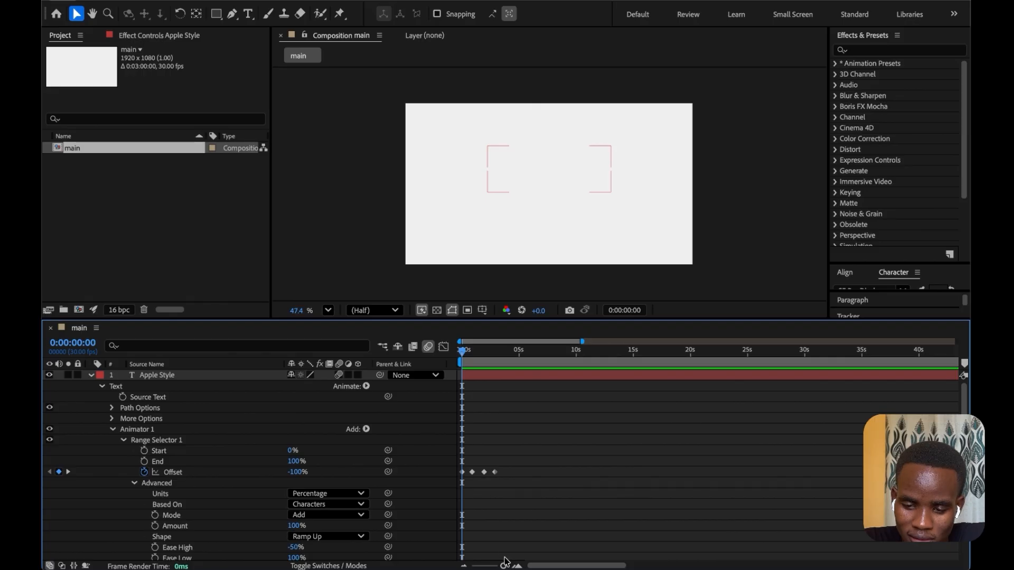
left_click_drag(504, 566, 506, 566)
left_click_drag(619, 482, 546, 467)
left_click(616, 487)
left_click_drag(552, 472, 537, 472)
left_click_drag(618, 496, 570, 472)
mouse_move(491, 472)
left_mouse_down()
mouse_move(481, 473)
mouse_move(492, 473)
left_mouse_up()
Play the retimed text animation from the start to check its pacing
key("space")
key("space")
key("space")
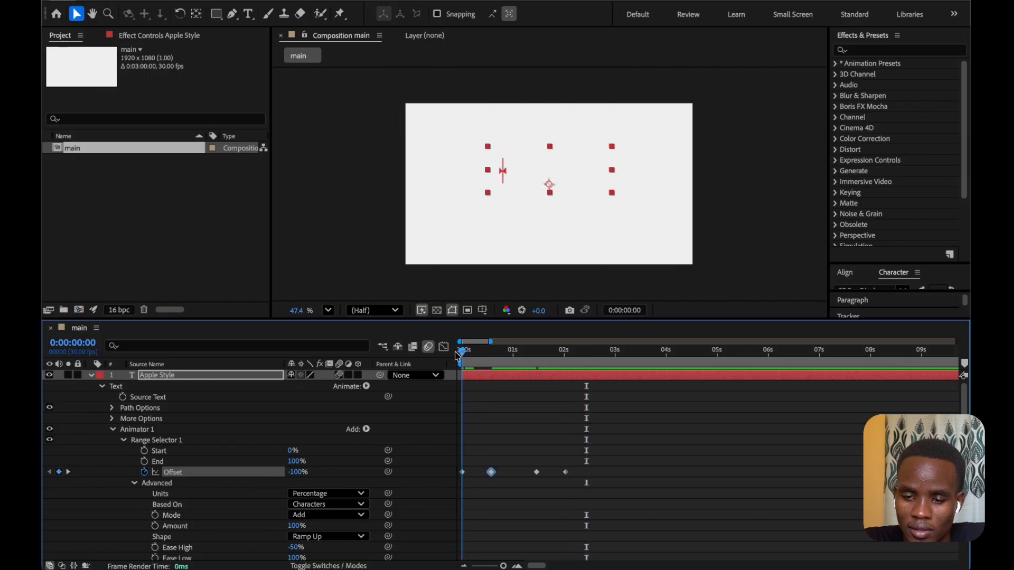
key("space")
left_click(460, 351)
key("space")
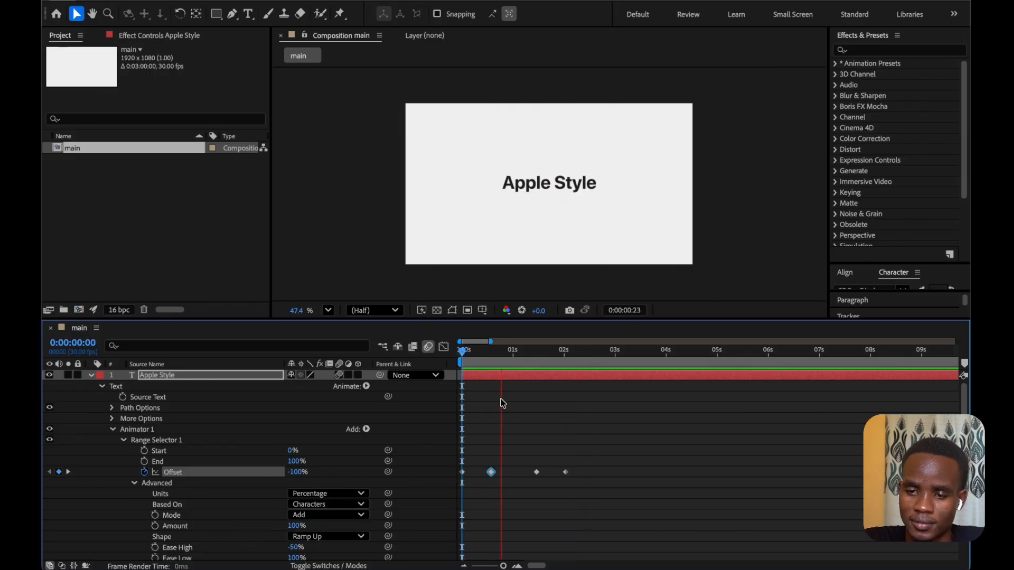
key("space")
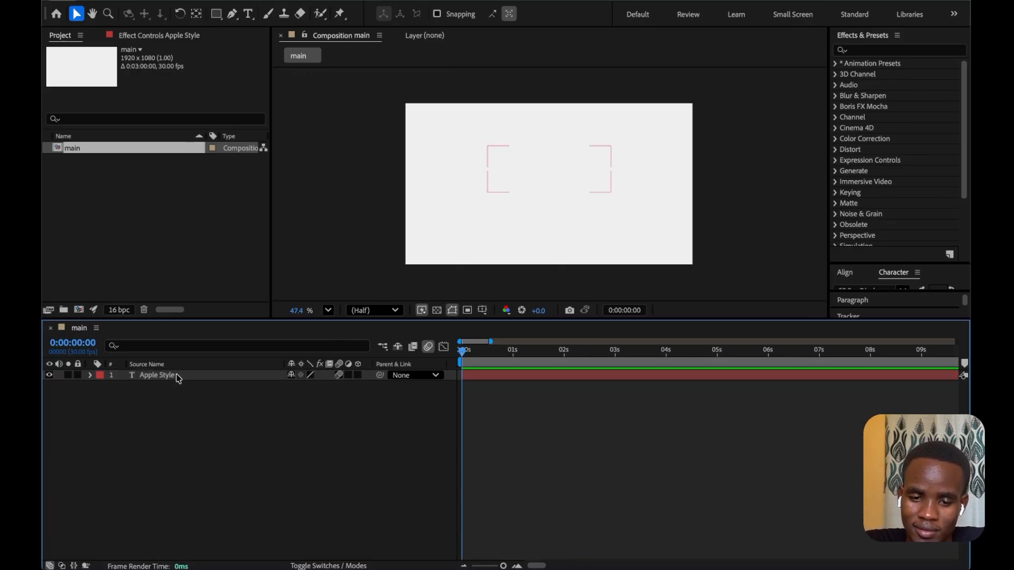
Expand the Apple Style layer and collapse its Animator 1 and Text property groups
left_click(151, 377)
left_click(91, 376)
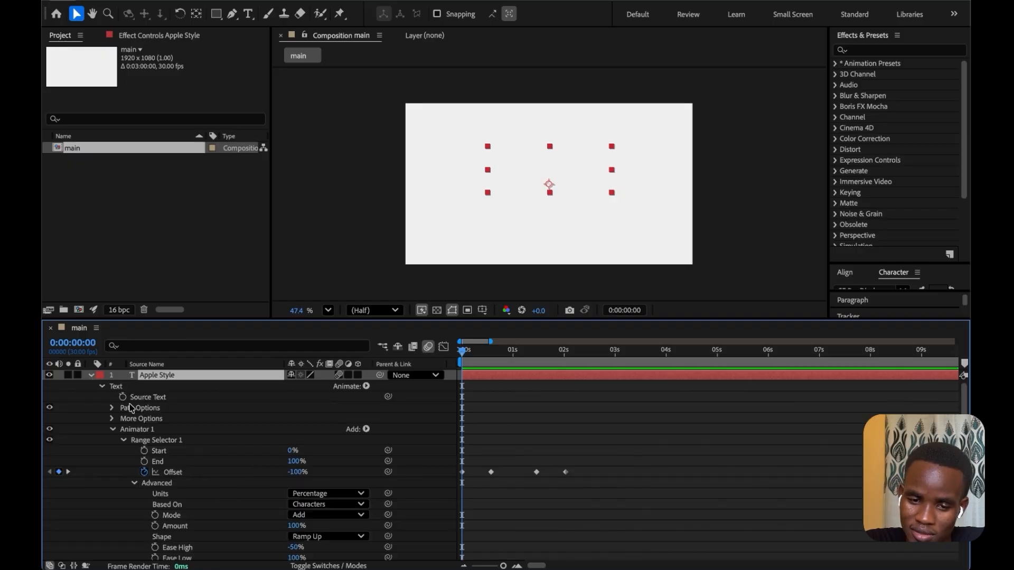
left_click(112, 429)
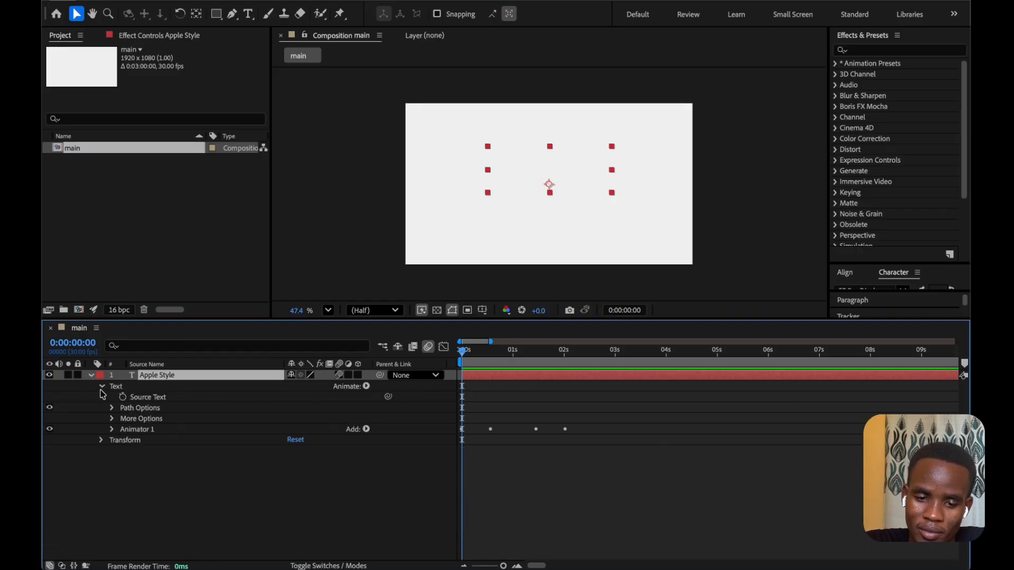
left_click(102, 387)
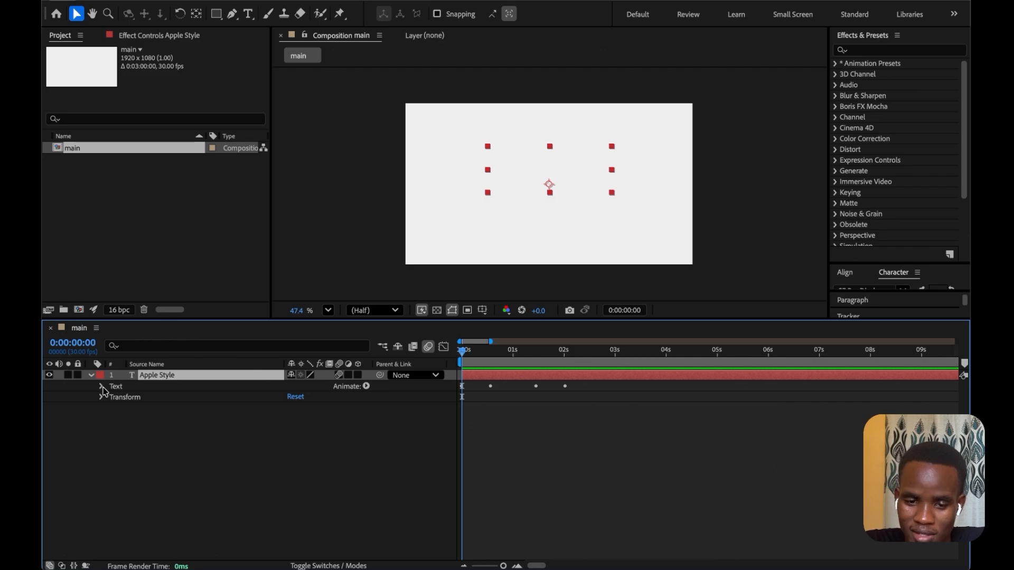
Expand the Apple Style layer's Text group down to the Range Selector 1 properties of Animator 1
left_click(102, 388)
left_click(112, 429)
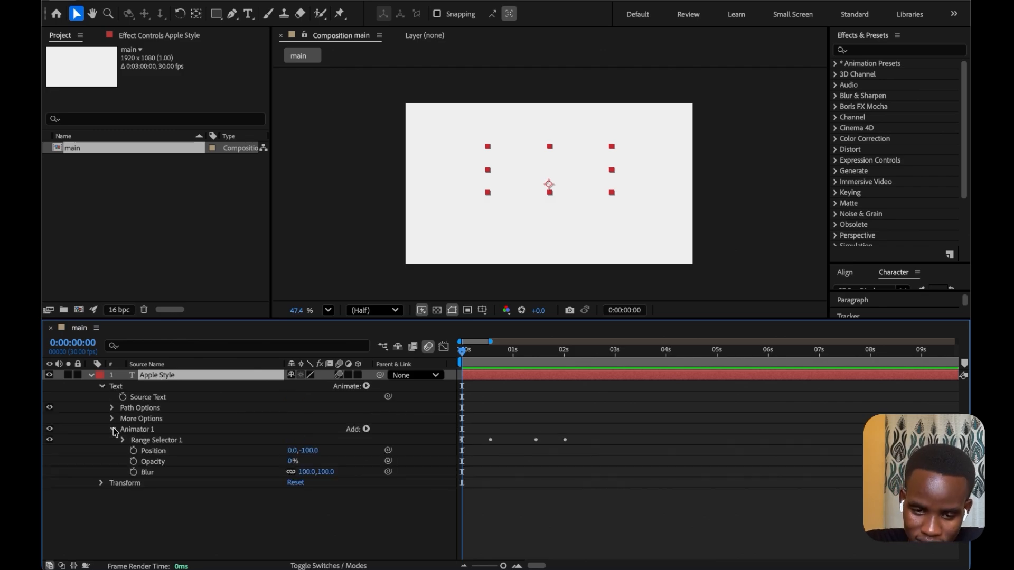
left_click(123, 441)
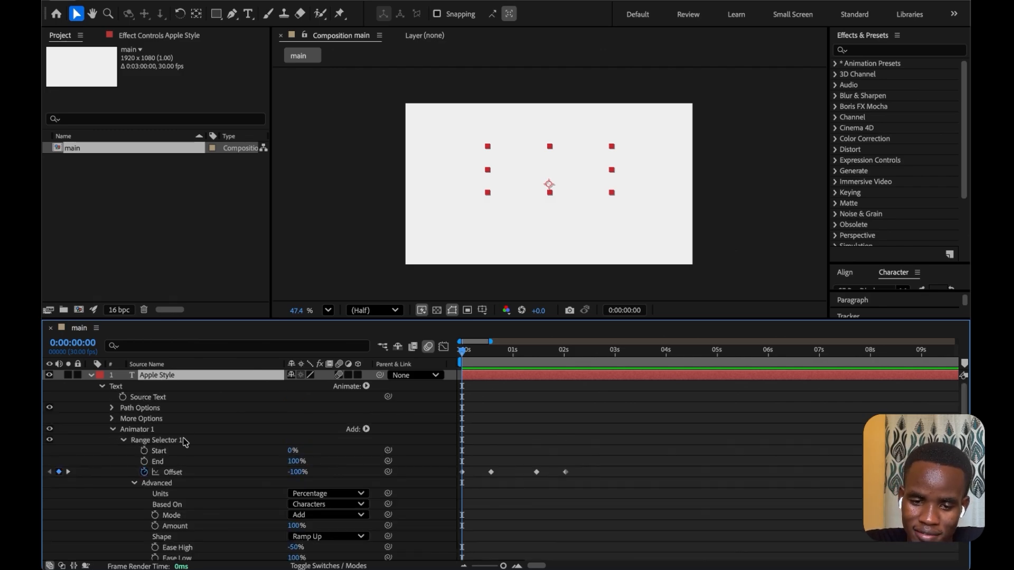
Select the Source Text, Offset, Based On, Shape, Ease High, Ease Low, Position, Opacity and Blur properties together
left_click(162, 400)
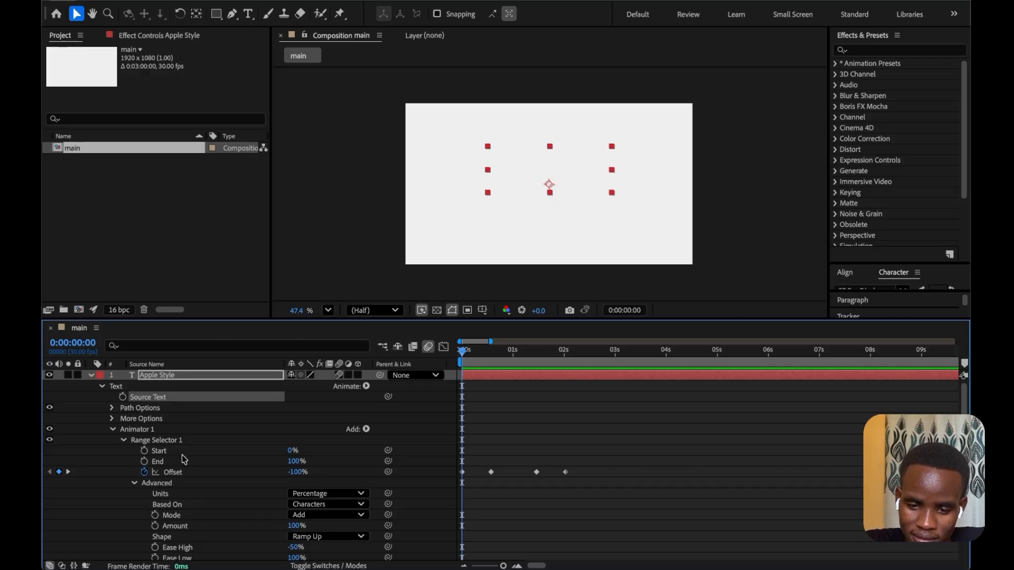
left_click(174, 474)
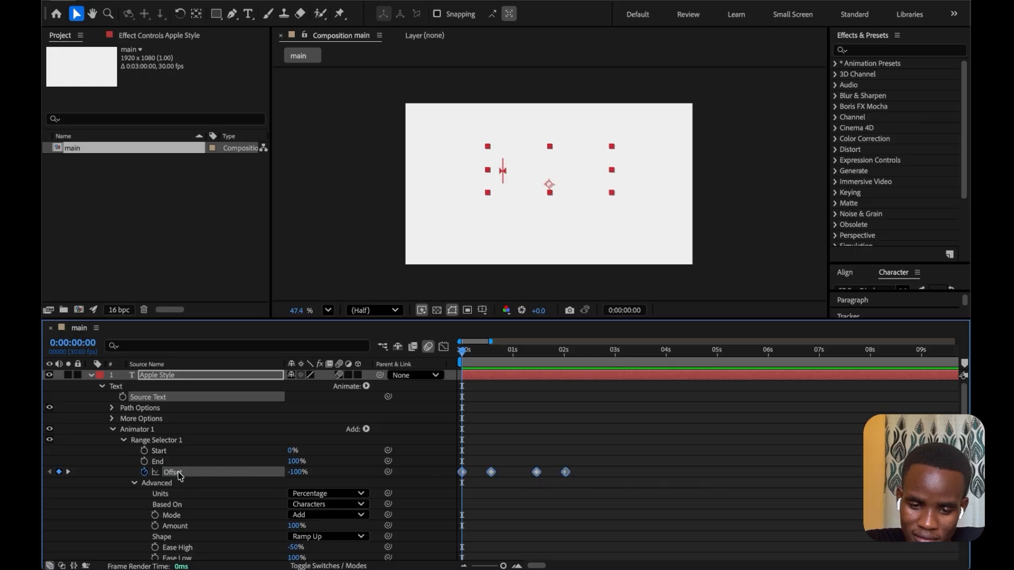
scroll(190, 483, "down", 3)
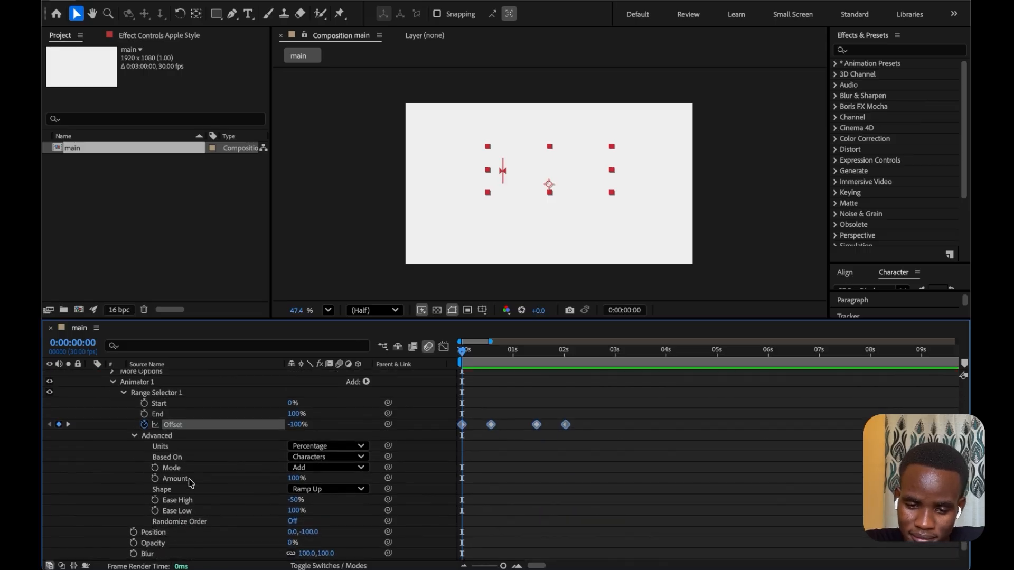
left_click(191, 450)
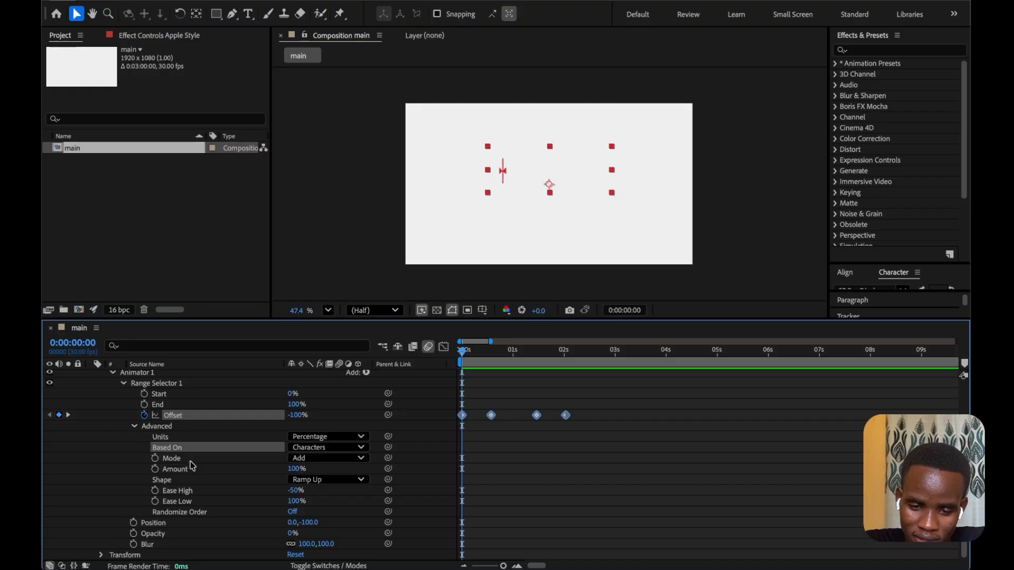
left_click(188, 479)
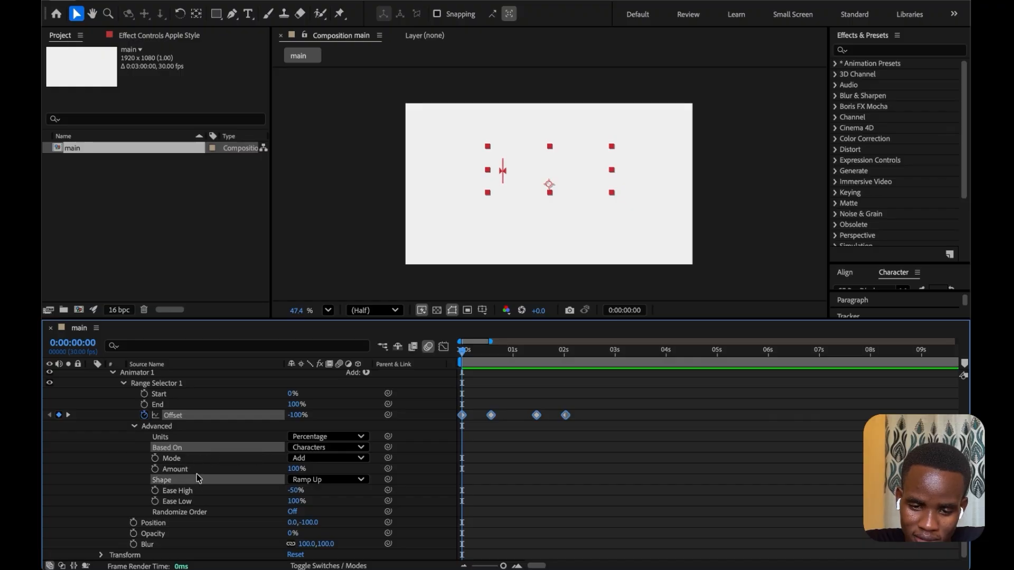
left_click(199, 490)
left_click(199, 502)
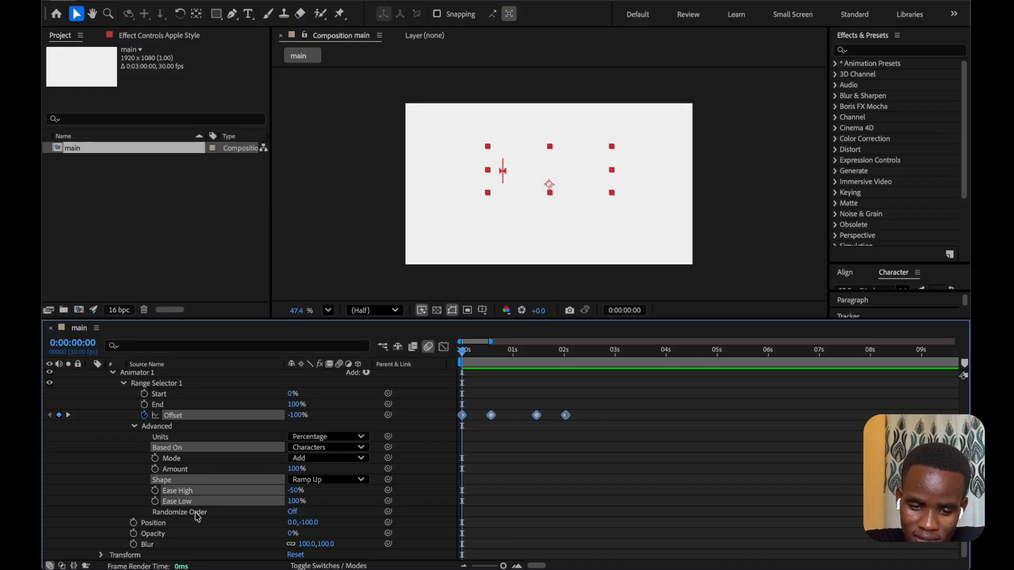
left_click(190, 524)
left_click(188, 535)
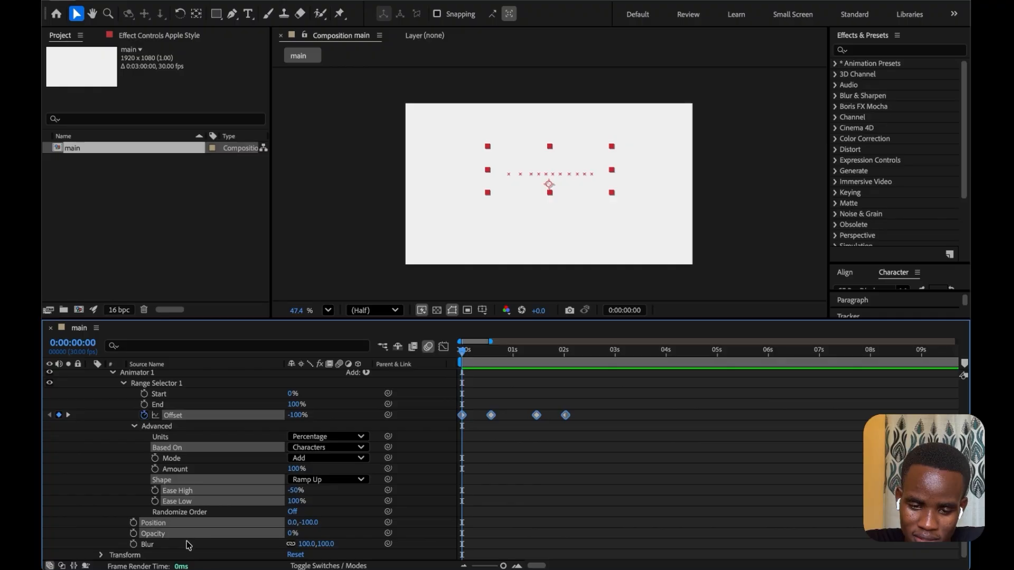
left_click(187, 546)
Save the selected text properties as an animation preset named apple01.ffx in the User Presets folder
scroll(217, 492, "up", 3)
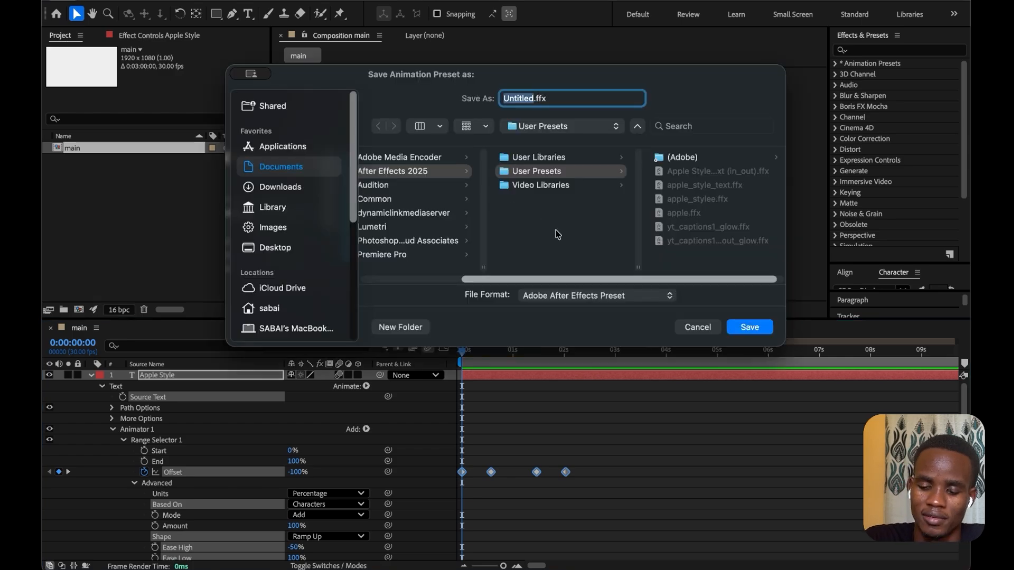
type("apple")
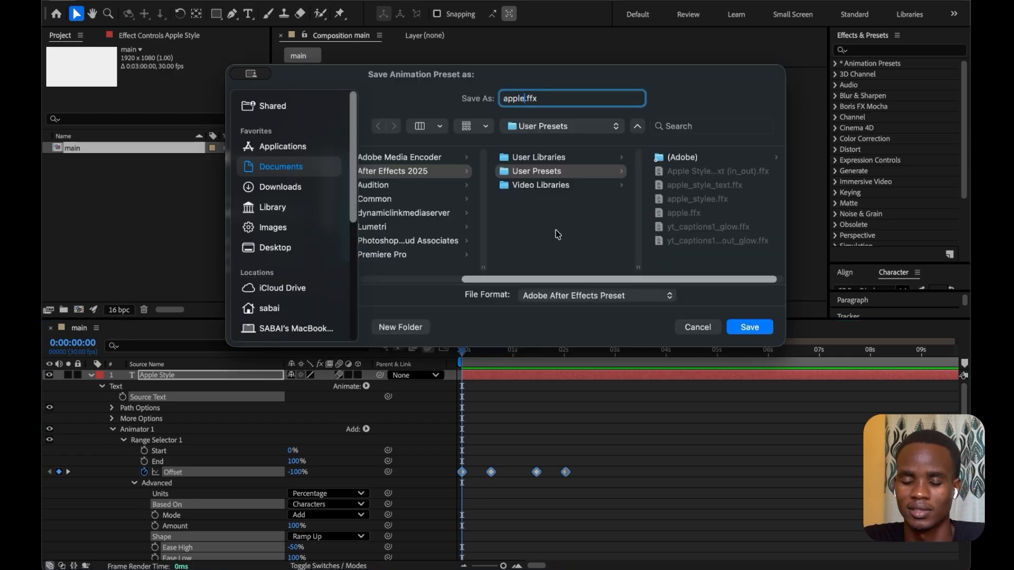
type("01")
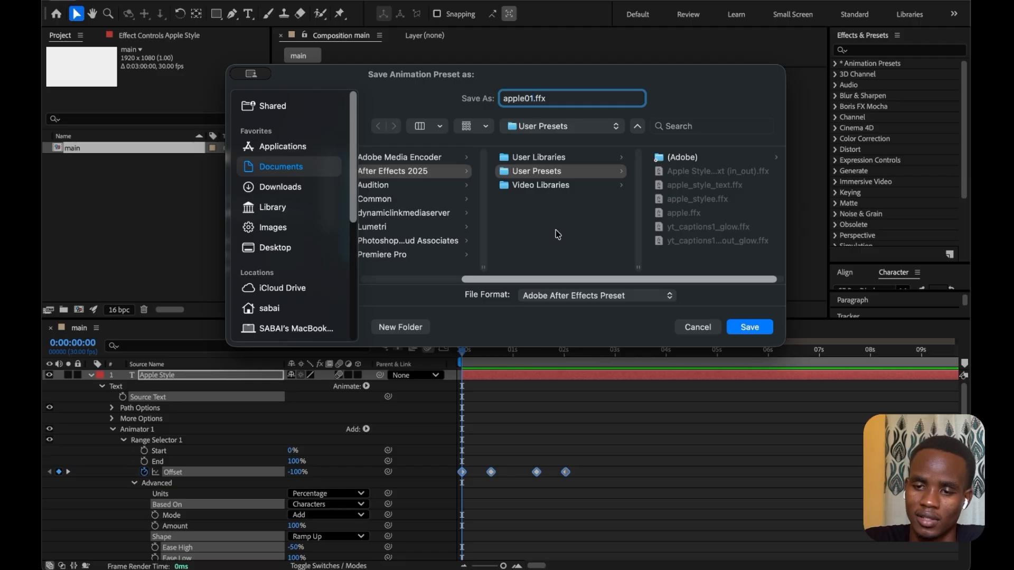
left_click(750, 328)
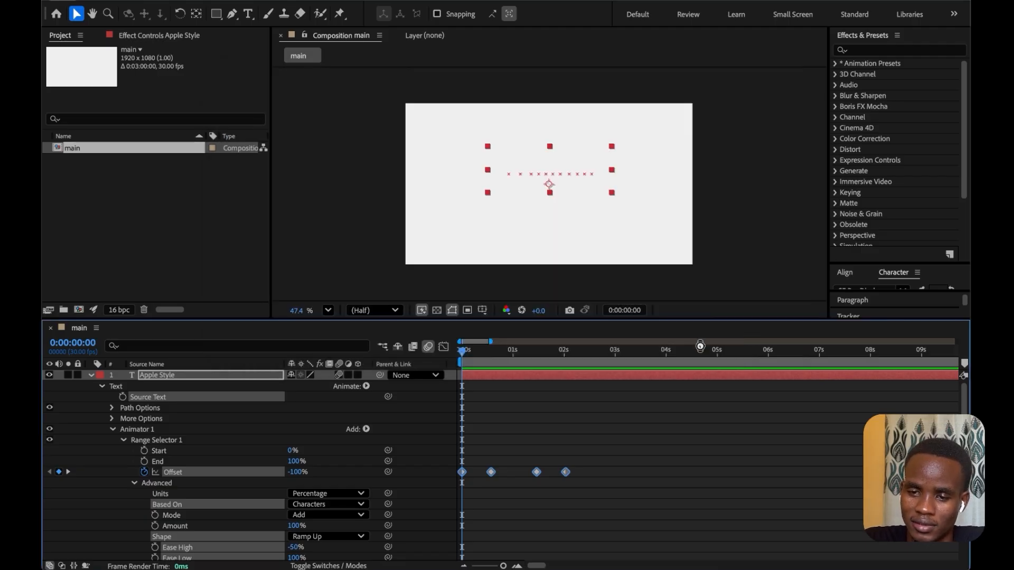
Collapse and deselect the Apple Style layer, play its animation, and return to the start of the timeline
left_click(92, 375)
left_click(141, 441)
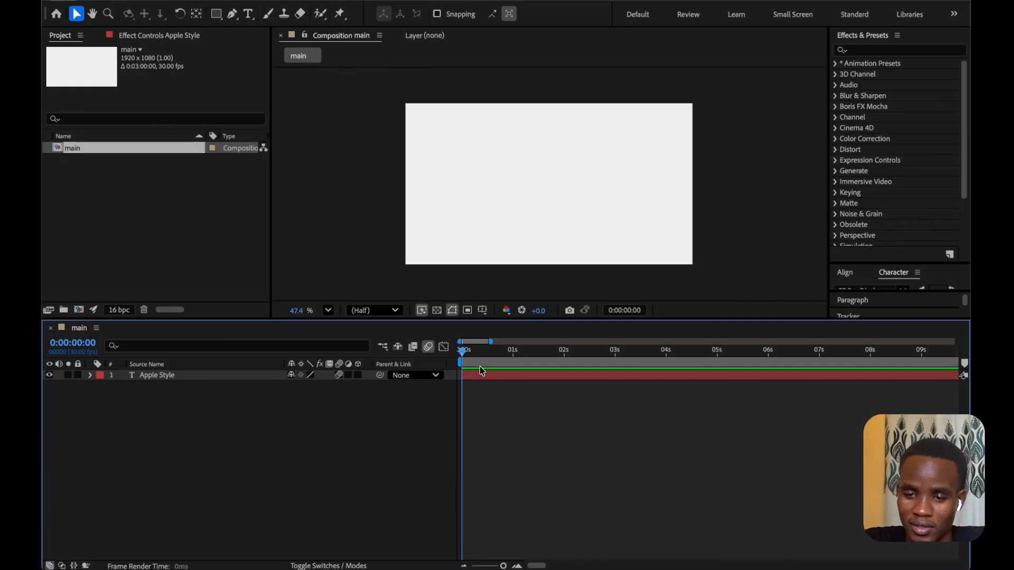
key("space")
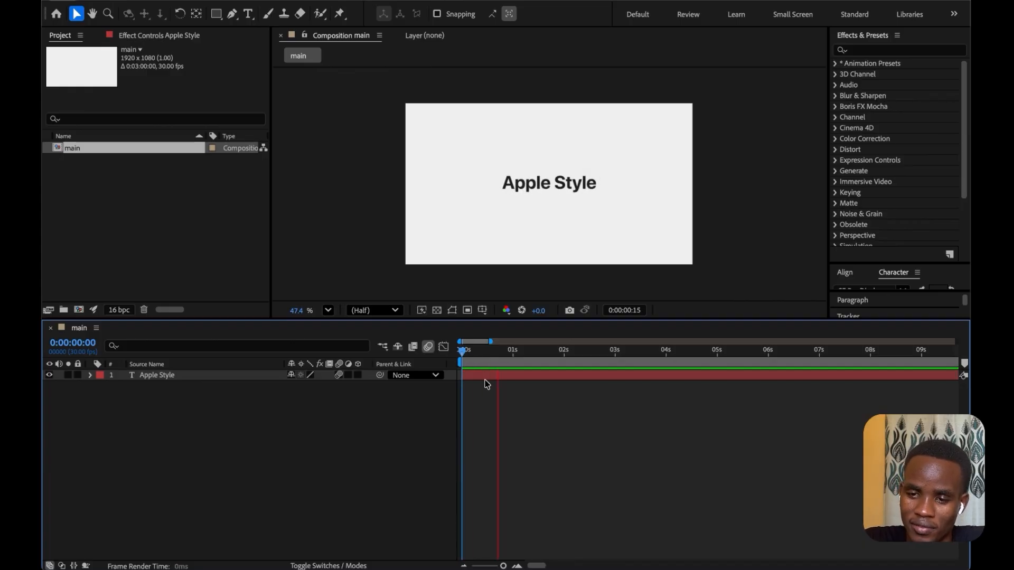
key("space")
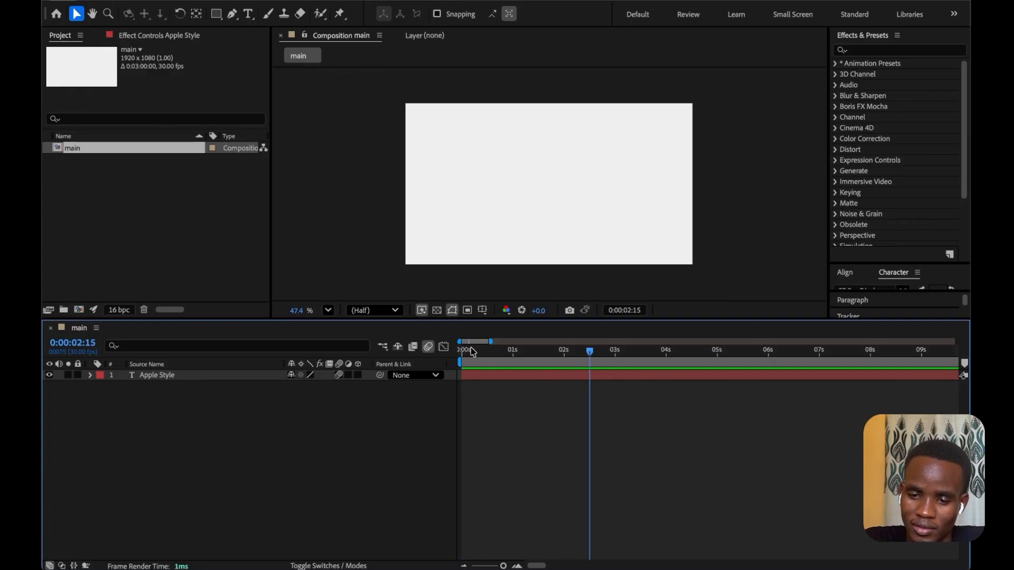
left_click_drag(471, 347, 460, 351)
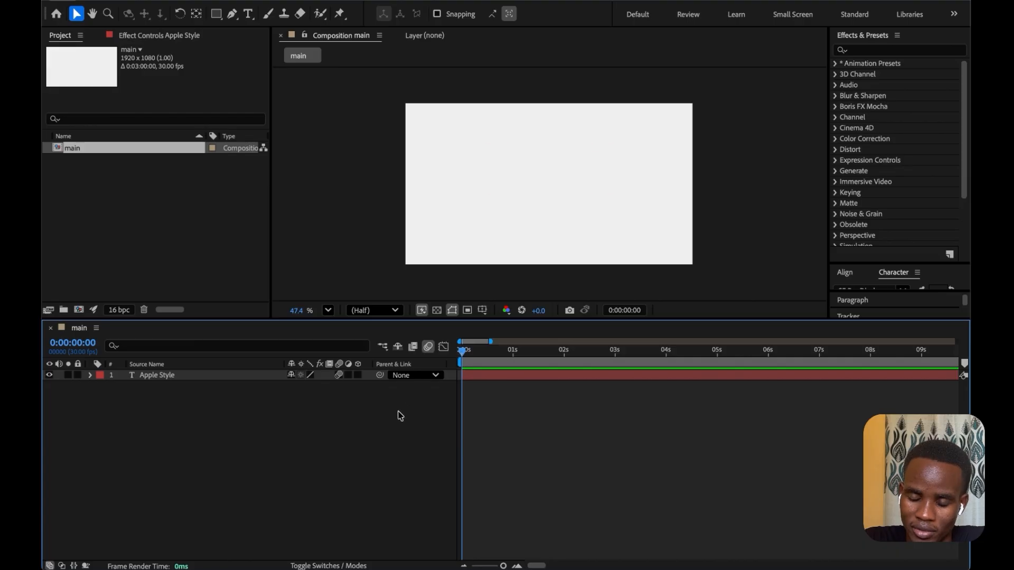
Replace the Apple Style layer with a new text layer reading "Apple Preset", centred in the composition
key("Delete")
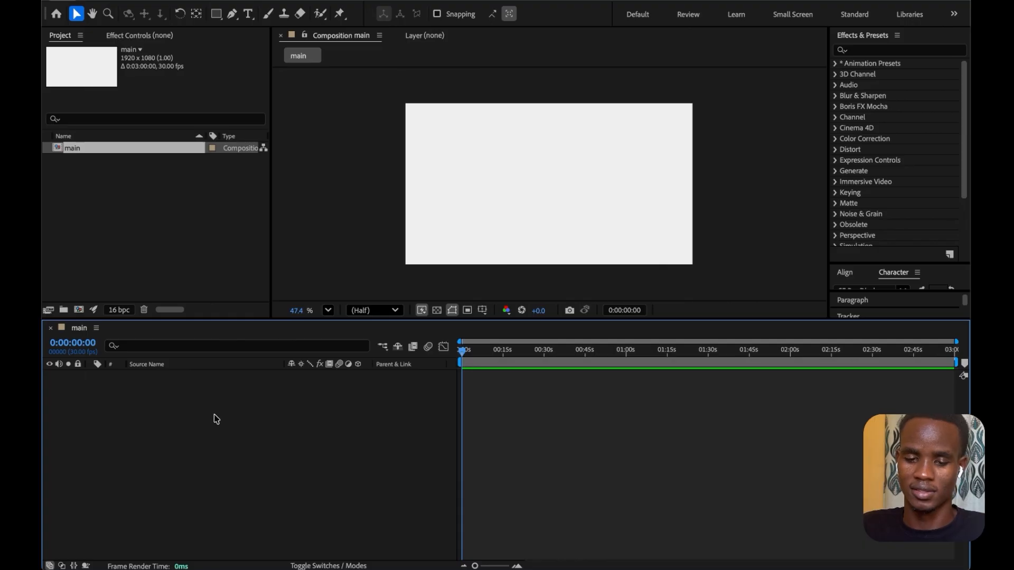
key("ctrl+t")
left_click(486, 180)
type("Apple Preset")
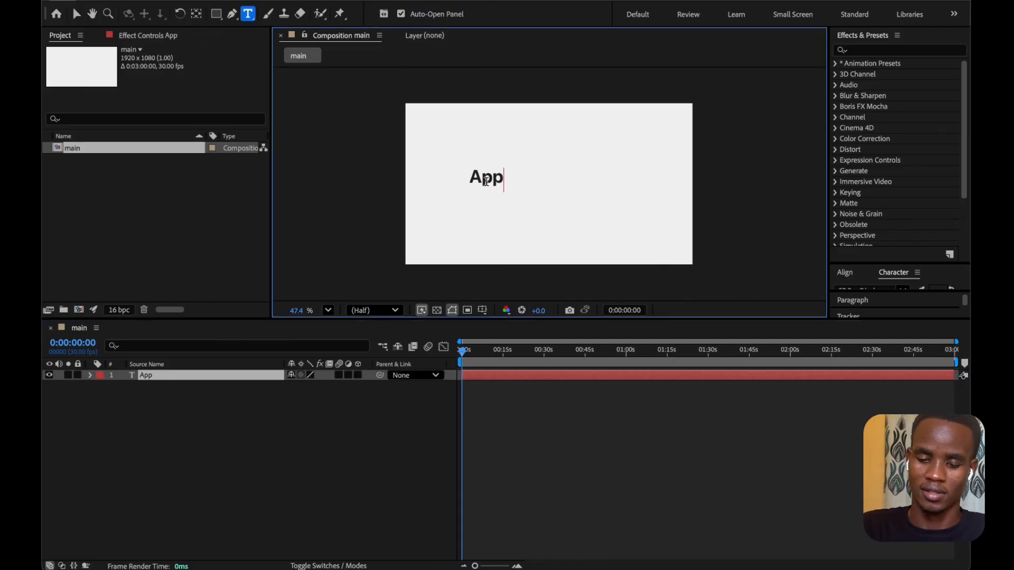
key("Escape")
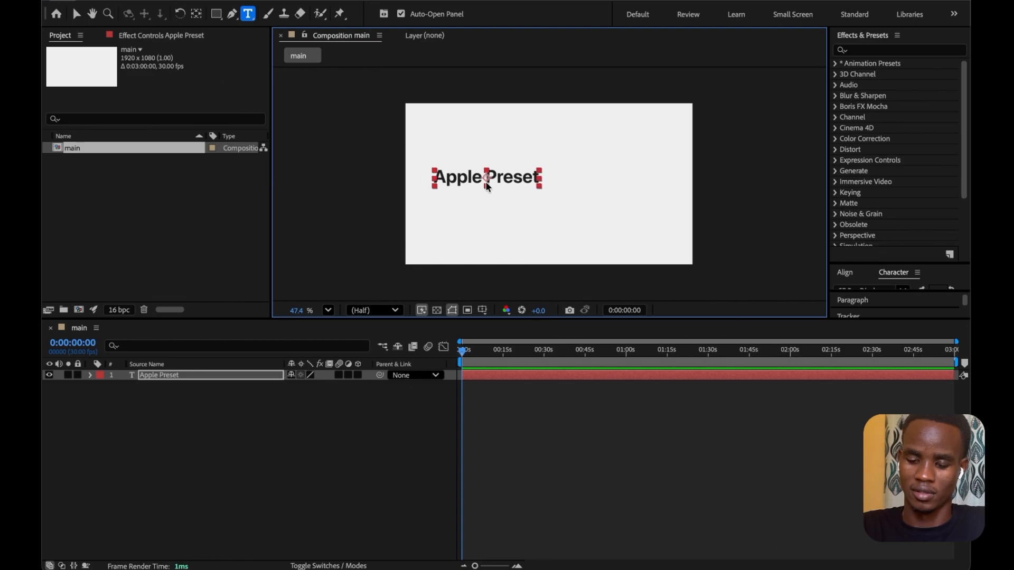
key("ctrl+Home")
key("v")
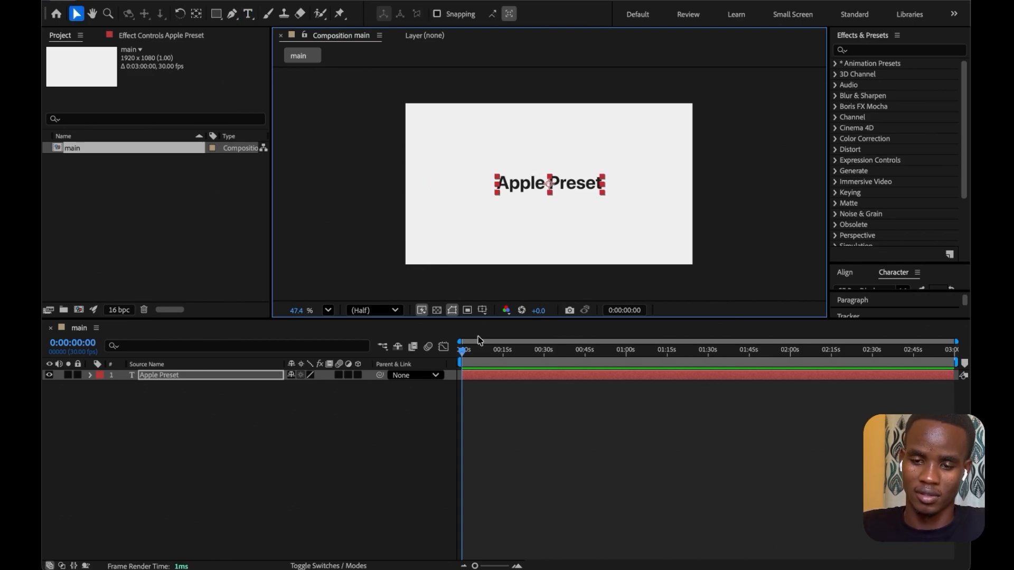
Search for "apple" and apply the apple_style_text preset to the Apple Preset layer
left_click(228, 390)
left_click(193, 376)
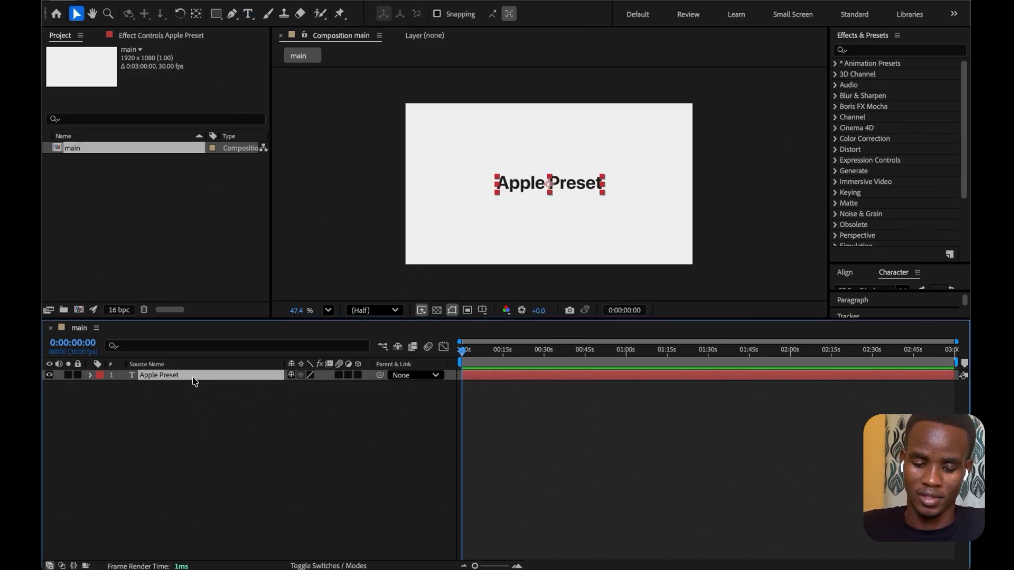
key("ctrl+space")
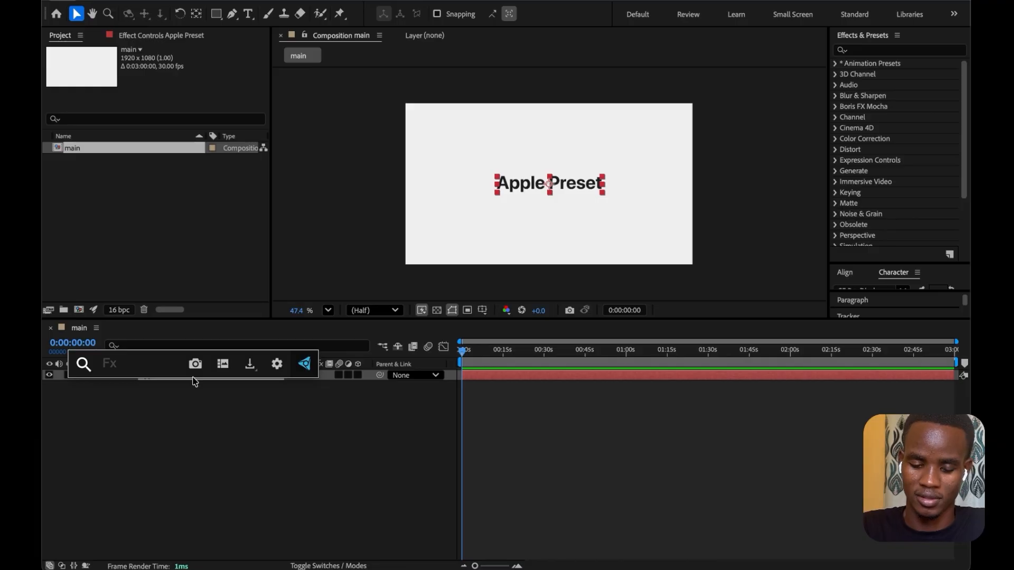
type("apple")
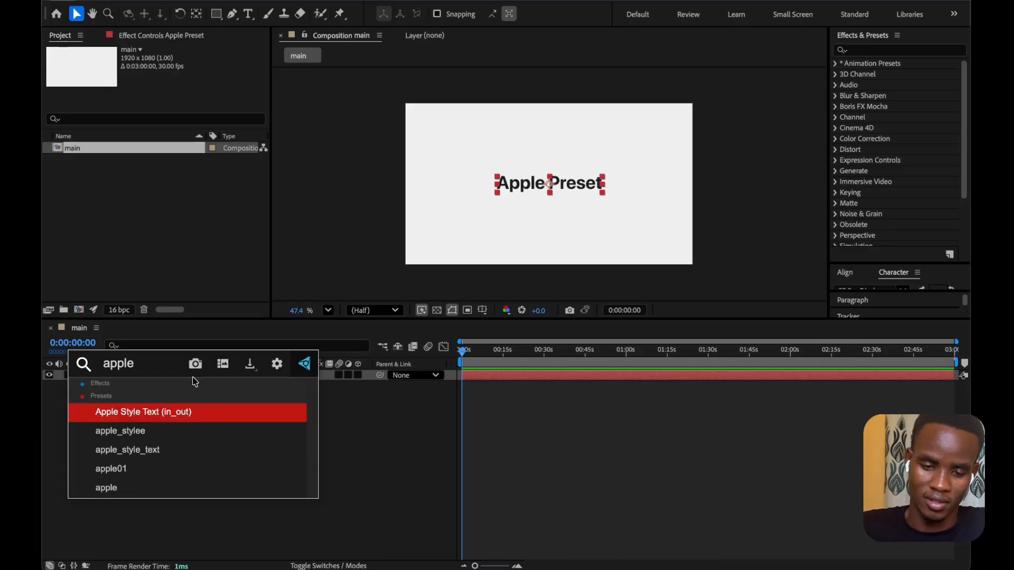
left_click(161, 453)
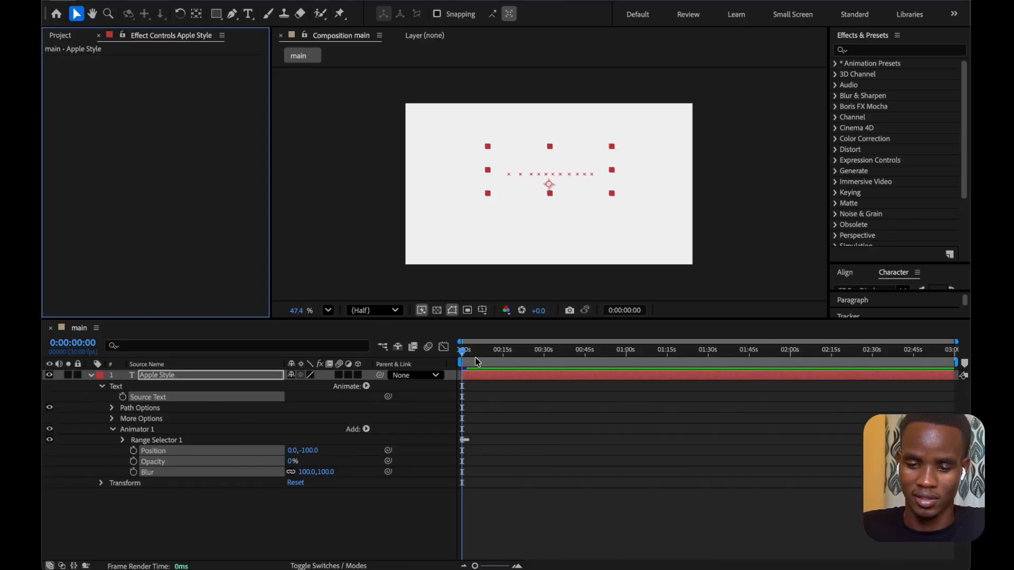
Play the text animation applied by the preset and return to the start of the timeline
key("space")
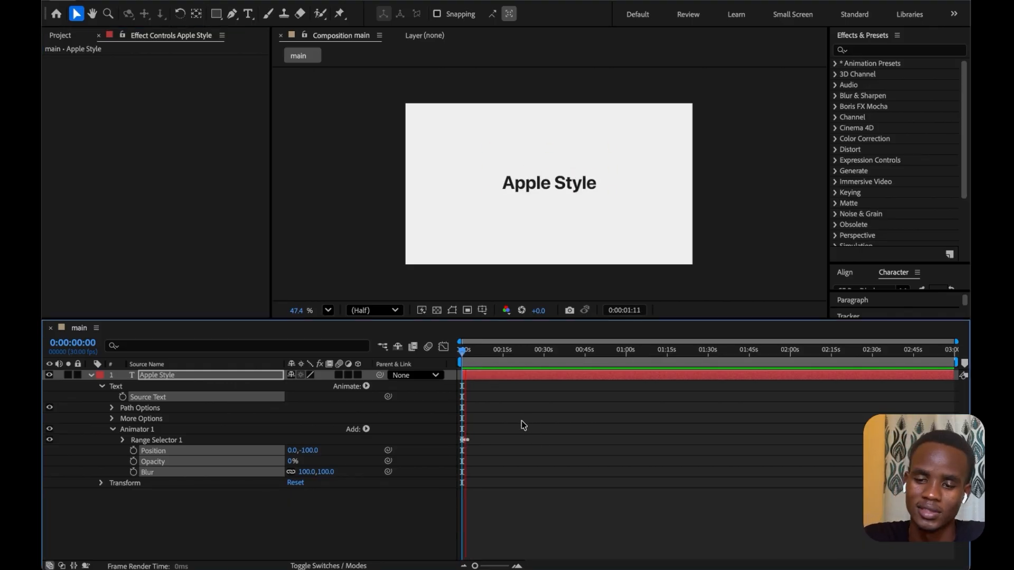
left_click(463, 358)
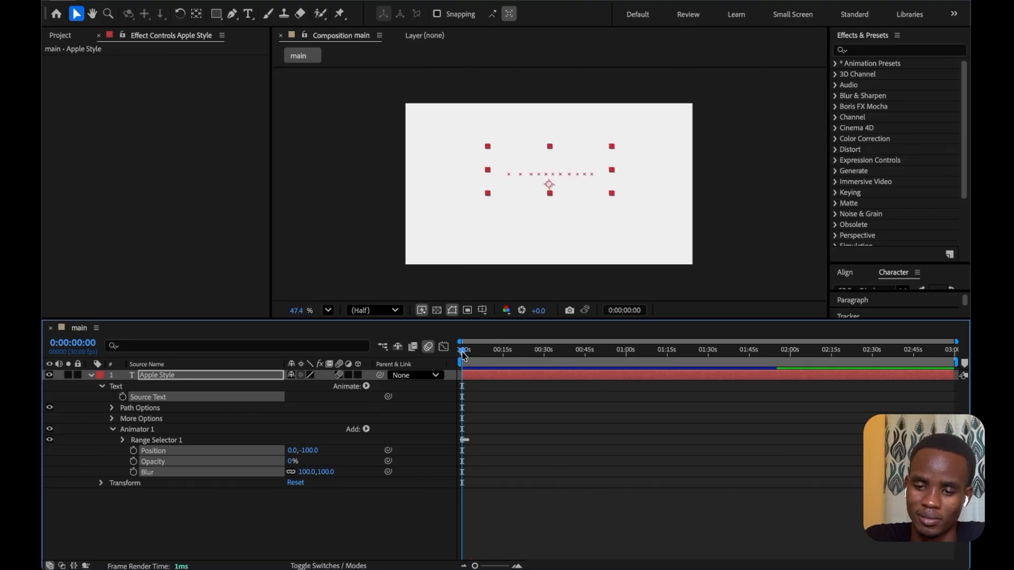